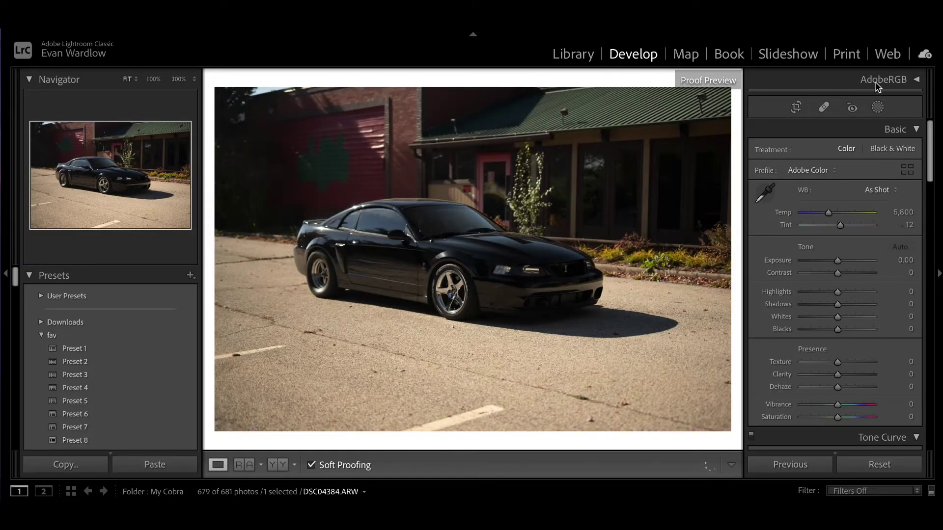
Crop the photo to a 16 x 9 aspect ratio and reposition the image slightly within the crop frame
left_click(796, 109)
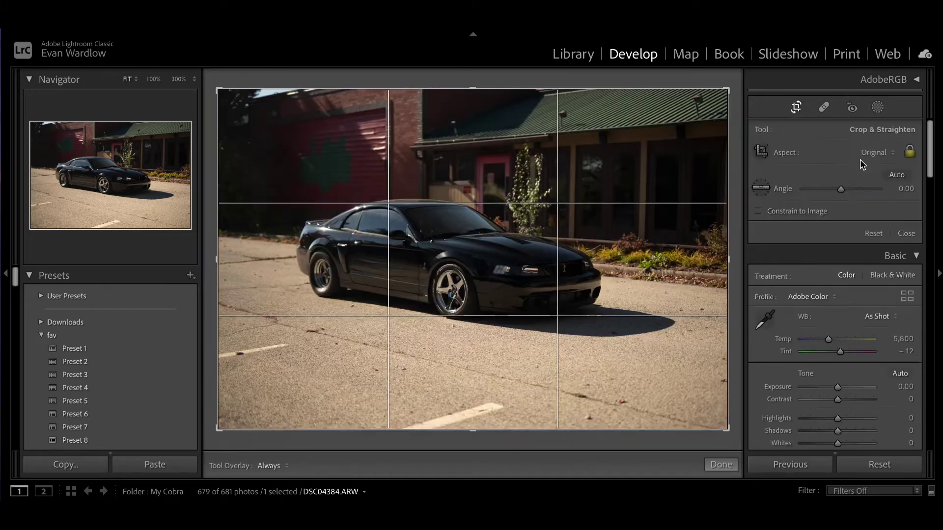
left_click(867, 154)
left_click(863, 263)
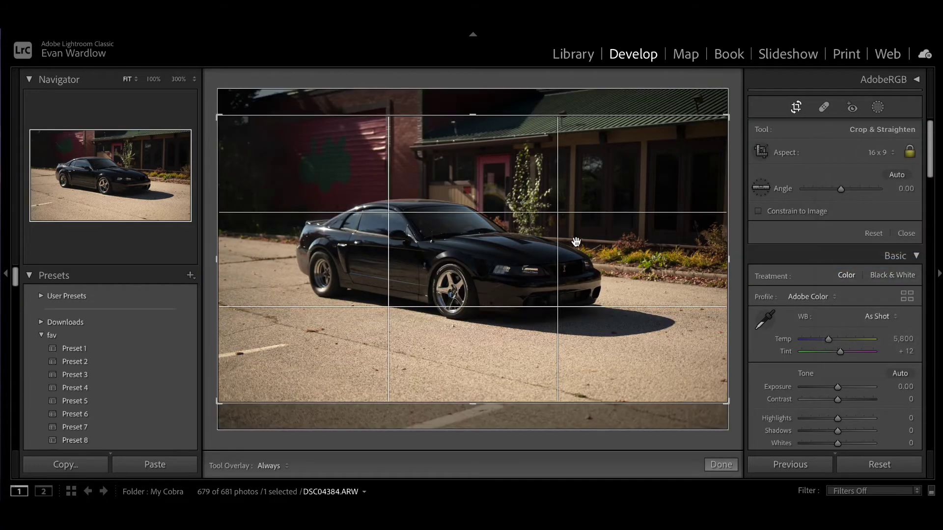
left_click_drag(580, 237, 579, 247)
left_click(800, 109)
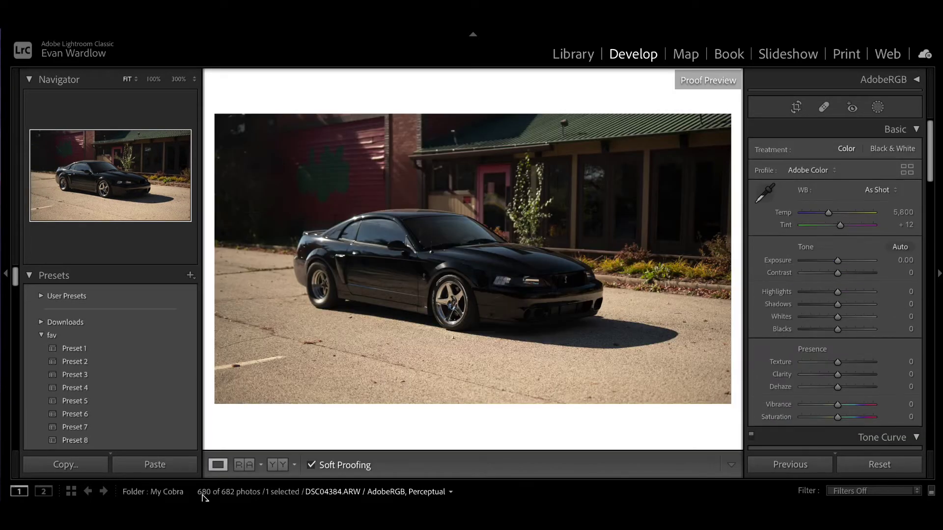
Paste the copied develop settings onto the photo and set the white balance Temp to 5,400, refining it to 5,250
left_click(171, 467)
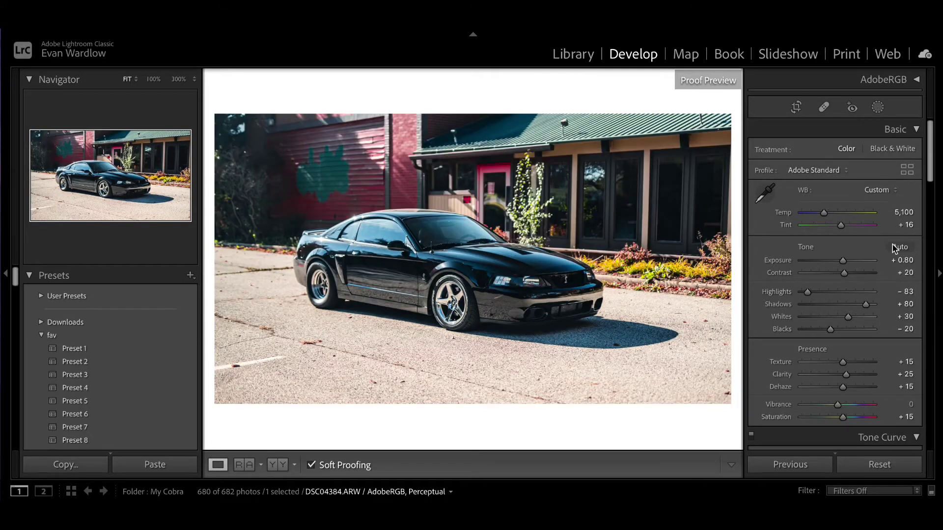
left_click(906, 214)
type("5400")
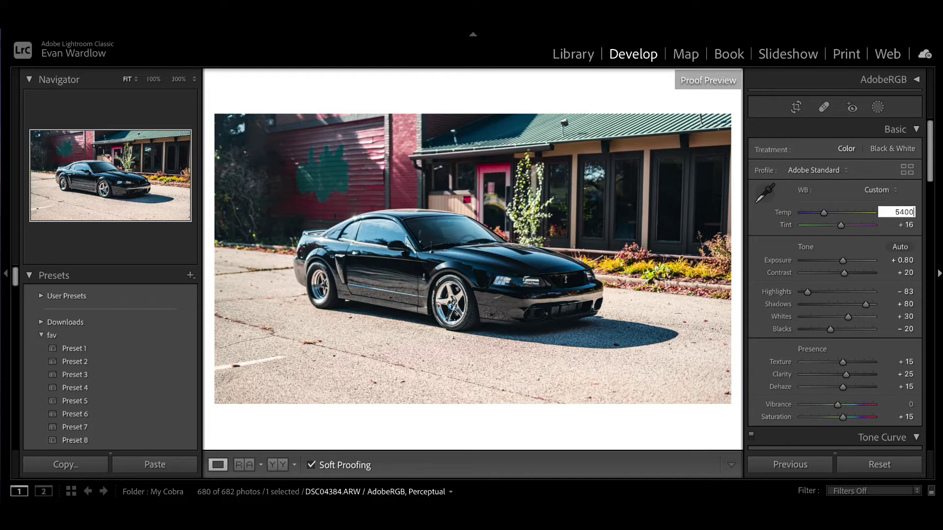
key("Return")
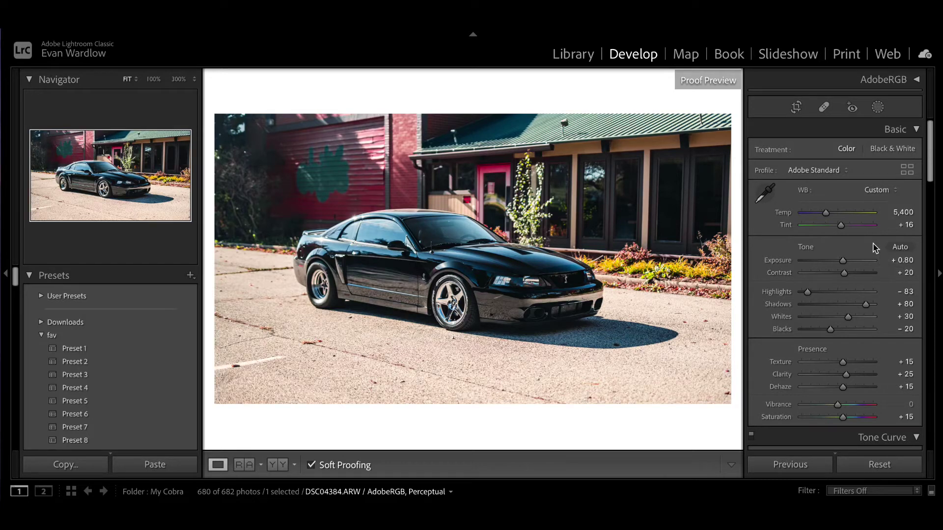
left_click(903, 212)
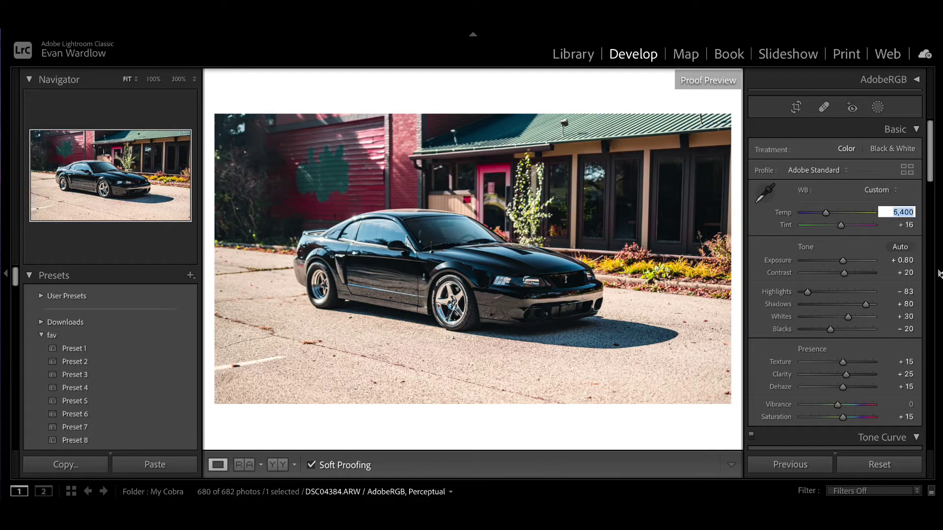
type("5250")
key("Return")
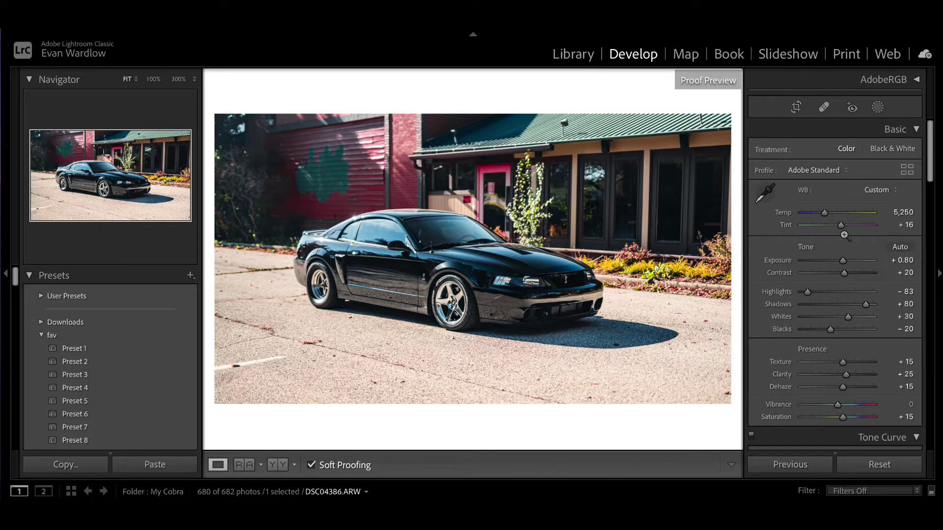
Tighten the 16 x 9 crop slightly from its lower-right corner and apply it
key("r")
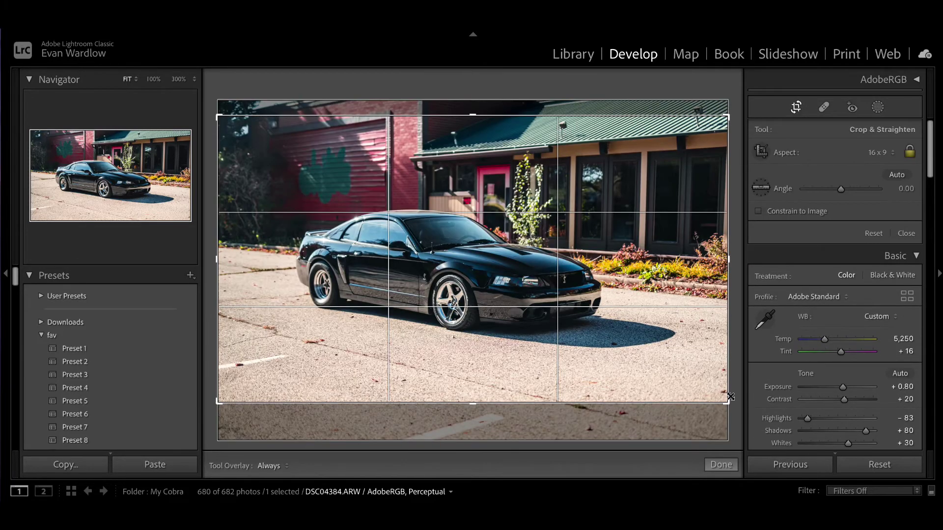
left_click_drag(728, 401, 726, 390)
left_click(796, 107)
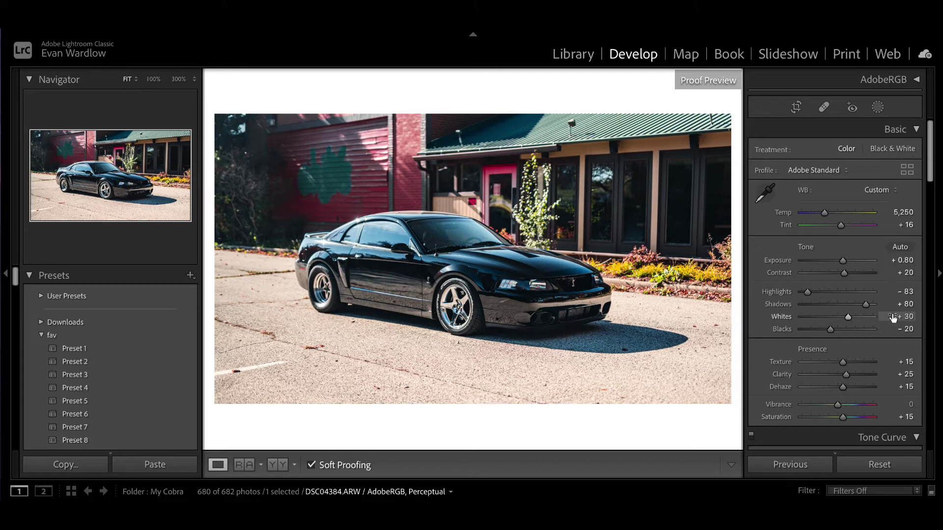
Set Whites to +31 and Shadows to +76, checking the whites and blacks with the clipping preview
left_click(849, 318, "alt")
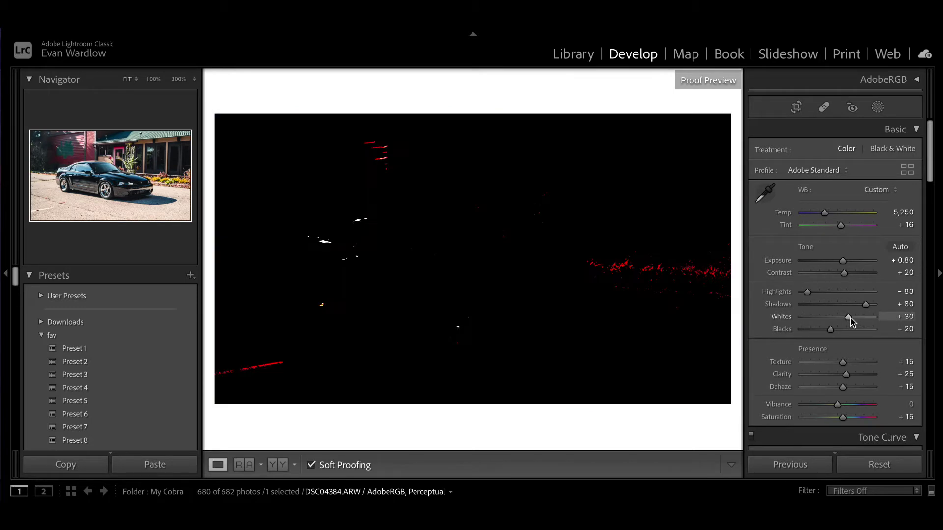
left_click_drag(851, 320, 864, 309)
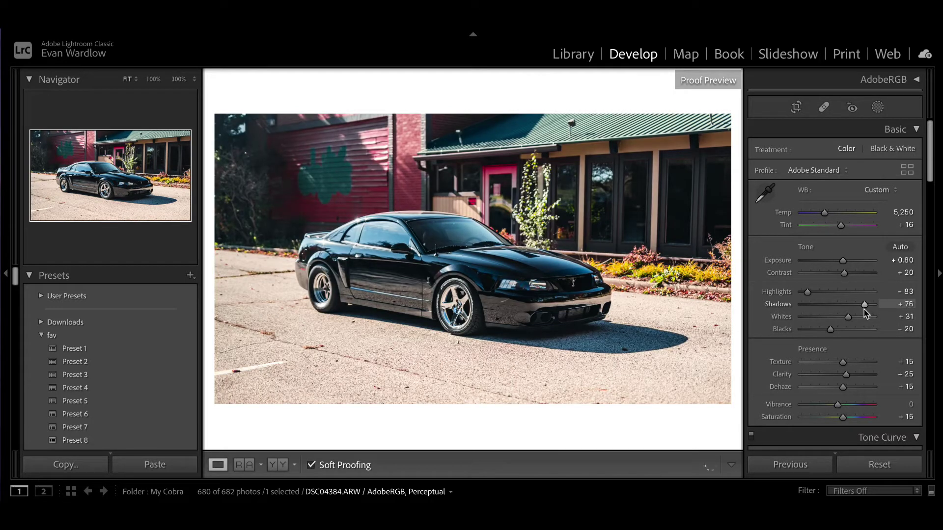
left_click(831, 330, "alt")
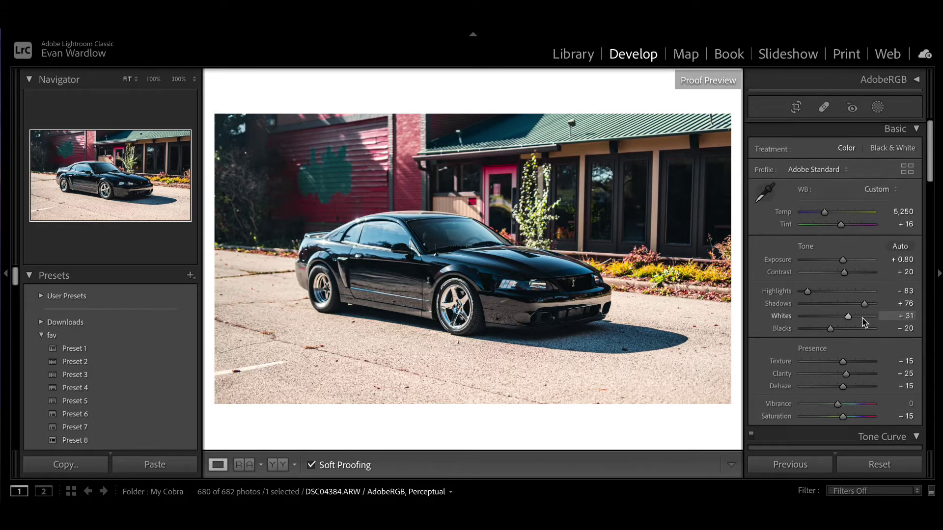
Set the photo's Clarity to +20
scroll(865, 324, "down", 1)
left_click(906, 344)
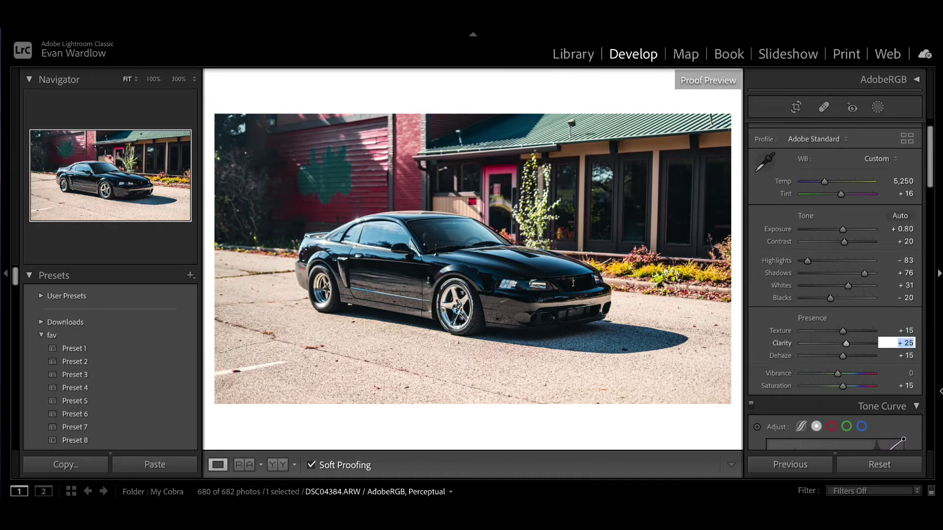
type("20")
key("Return")
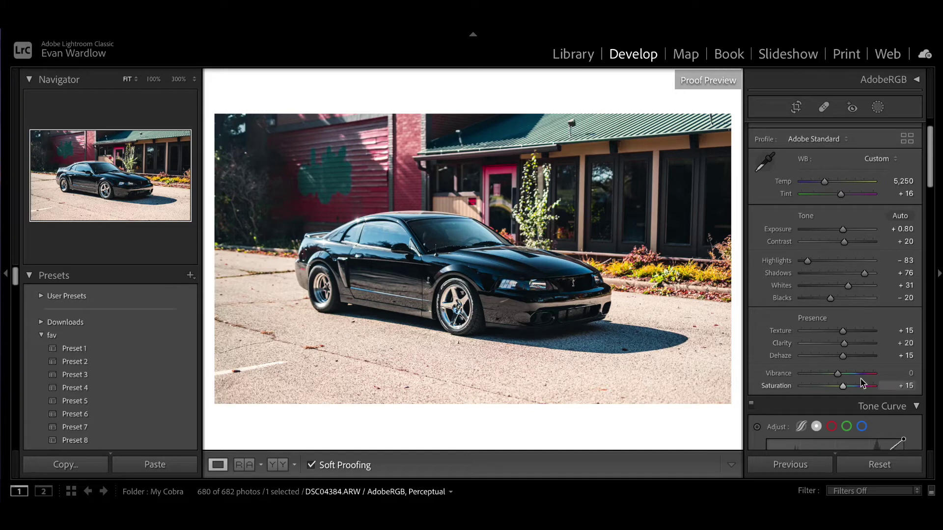
Set the photo's Saturation to 0 and its Vibrance to +15
left_click(903, 376)
key("Tab")
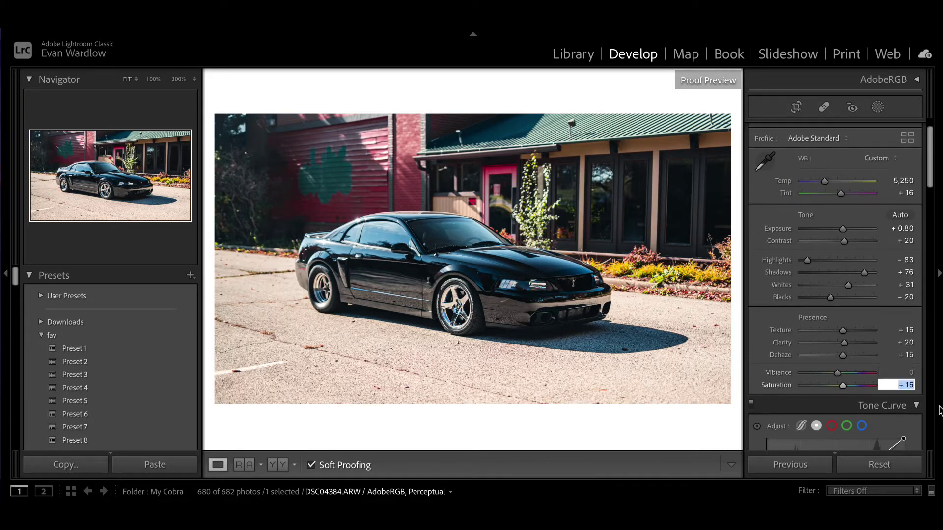
type("0")
key("Return")
left_click(911, 374)
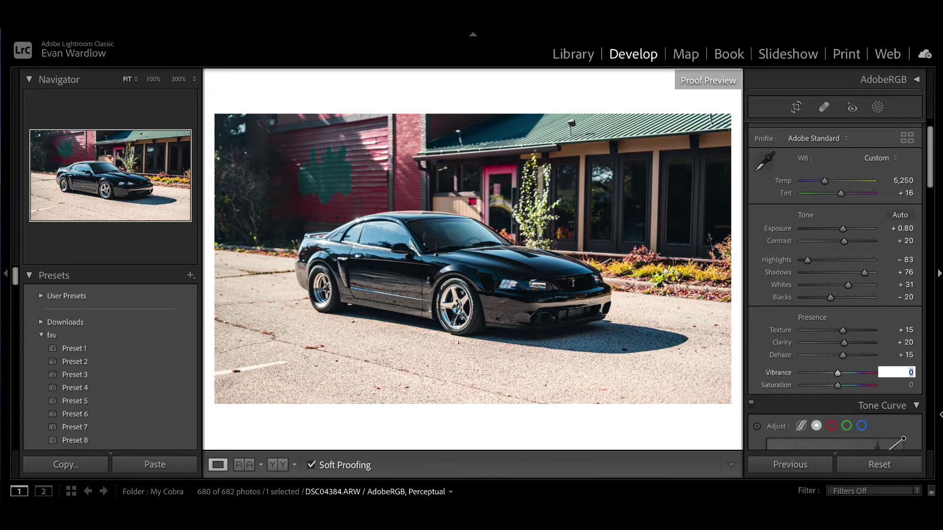
type("15")
key("Return")
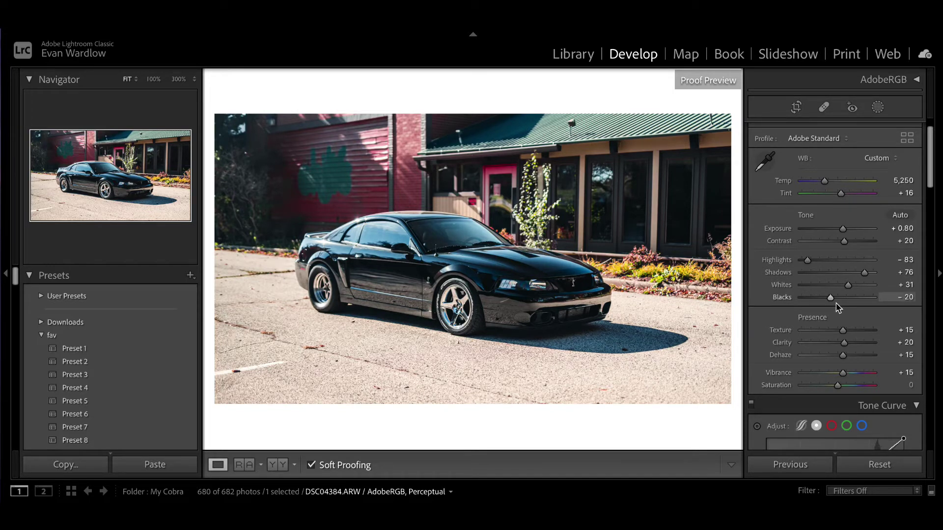
Review the photo's tone curve, HSL color, color grading and sharpening settings
scroll(840, 305, "down", 10)
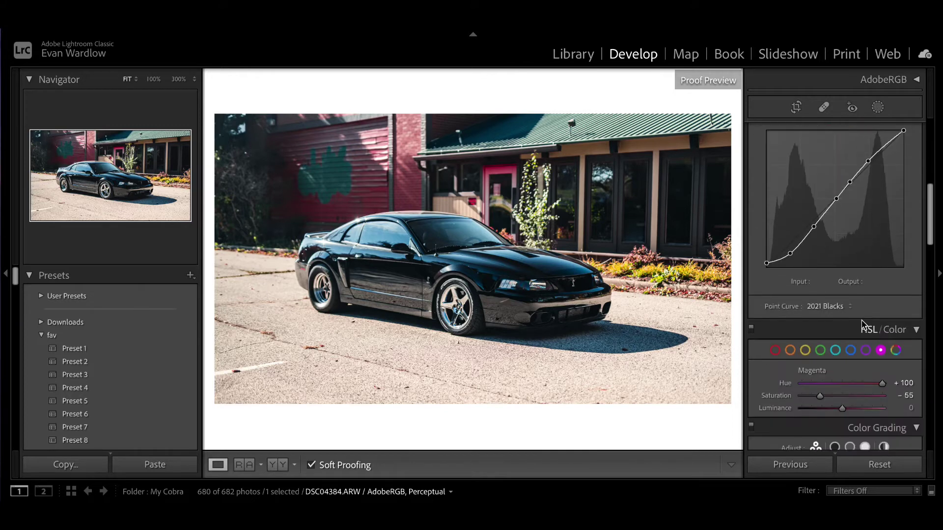
scroll(869, 334, "down", 6)
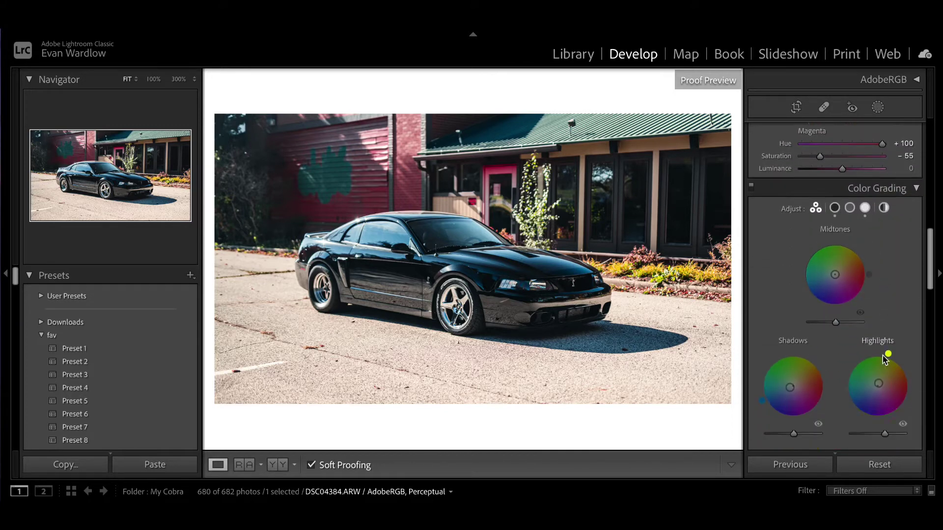
scroll(882, 356, "down", 1)
scroll(875, 354, "down", 5)
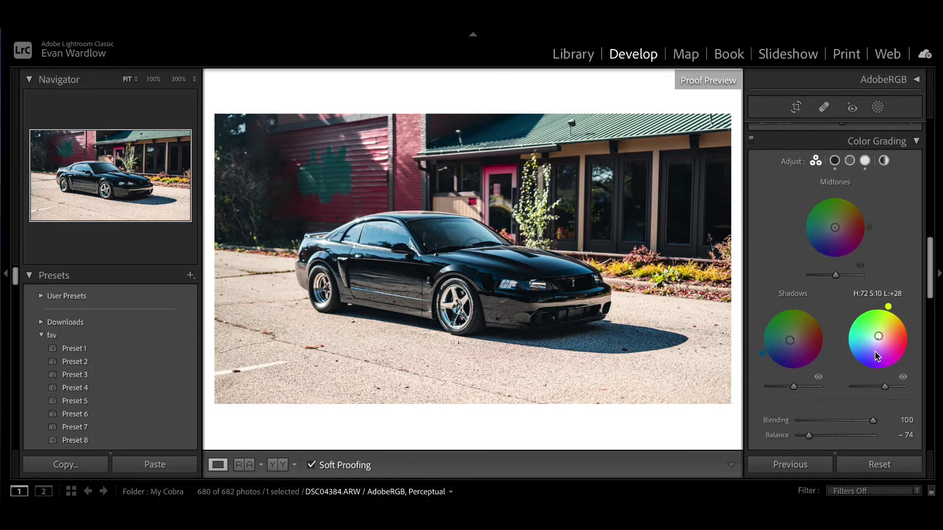
scroll(857, 333, "down", 8)
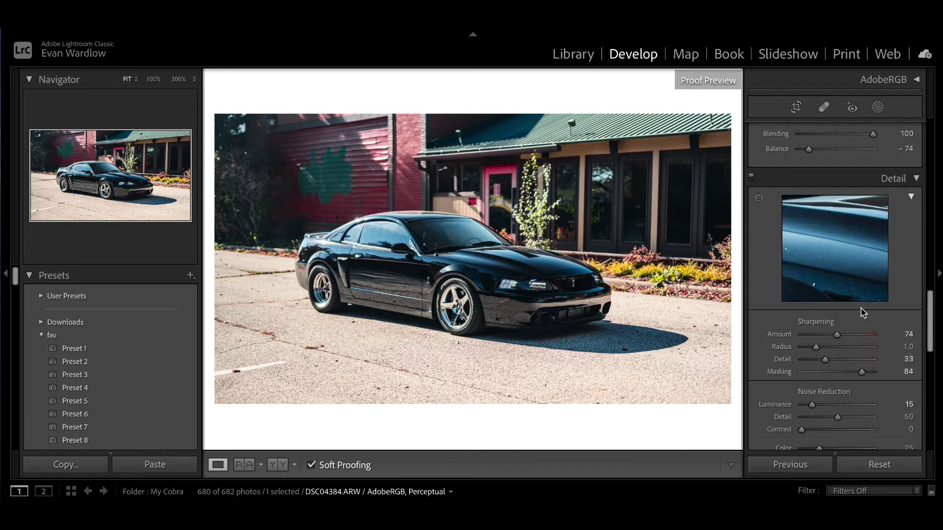
scroll(863, 313, "up", 5)
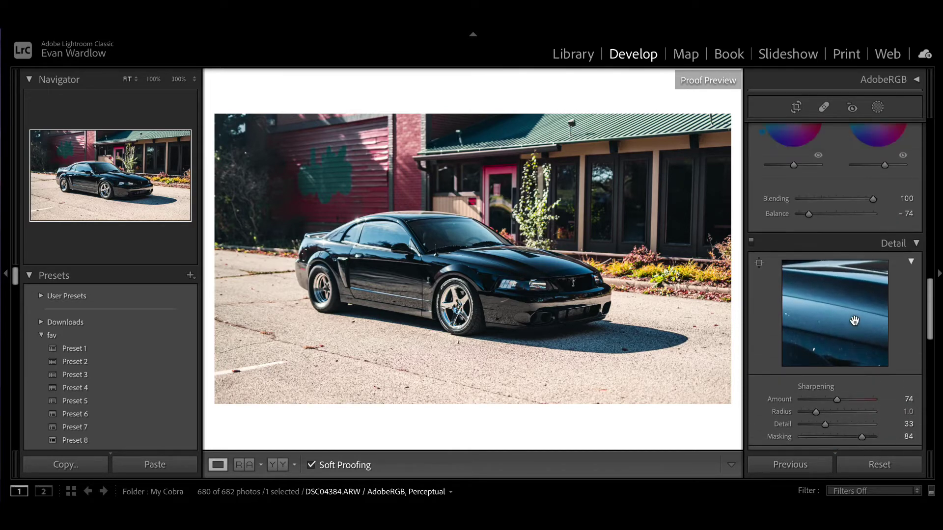
scroll(862, 350, "up", 6)
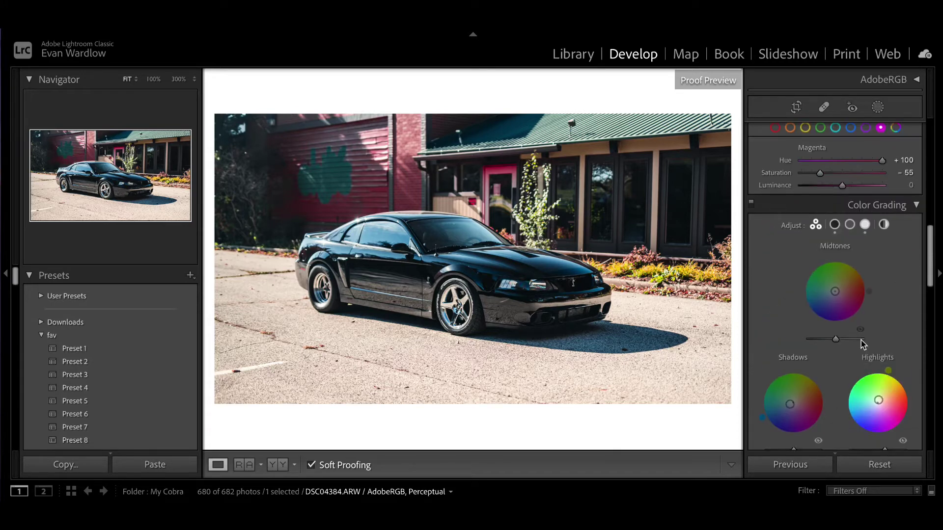
scroll(842, 284, "up", 3)
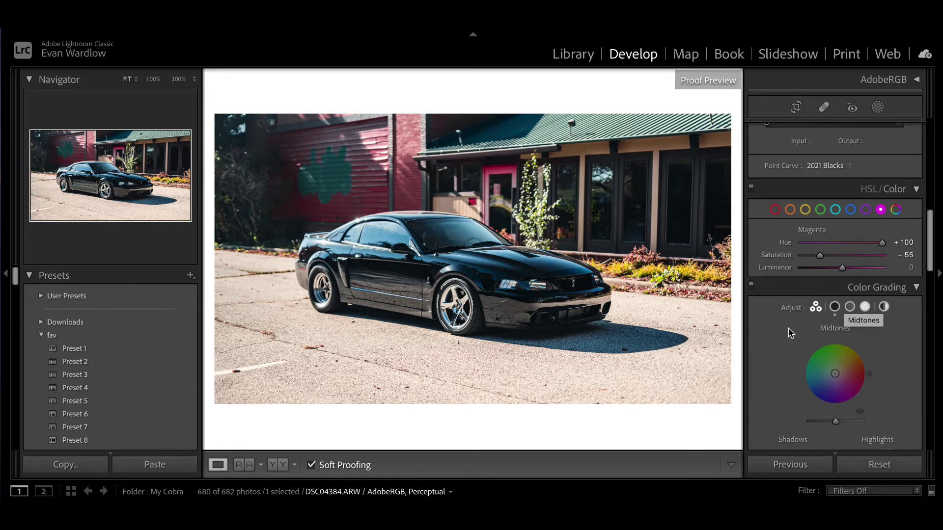
scroll(830, 326, "up", 4)
scroll(827, 334, "up", 3)
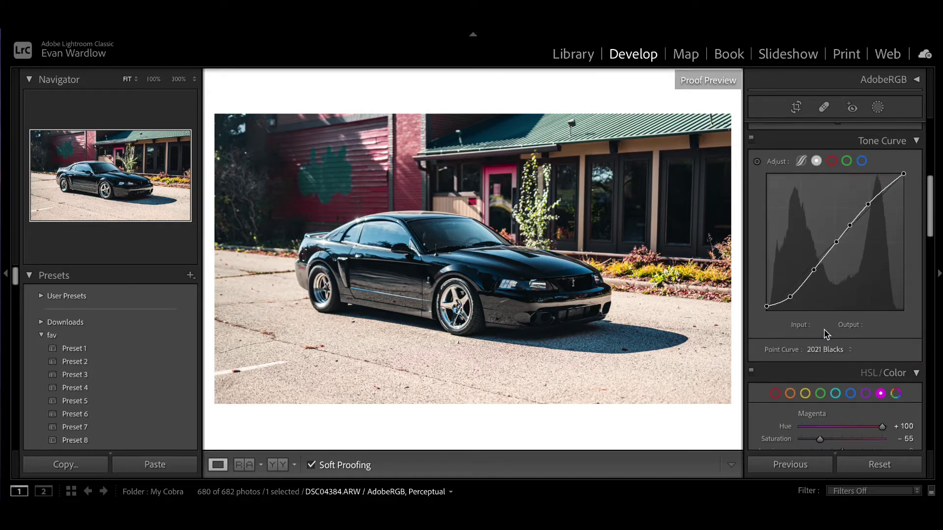
scroll(849, 328, "up", 6)
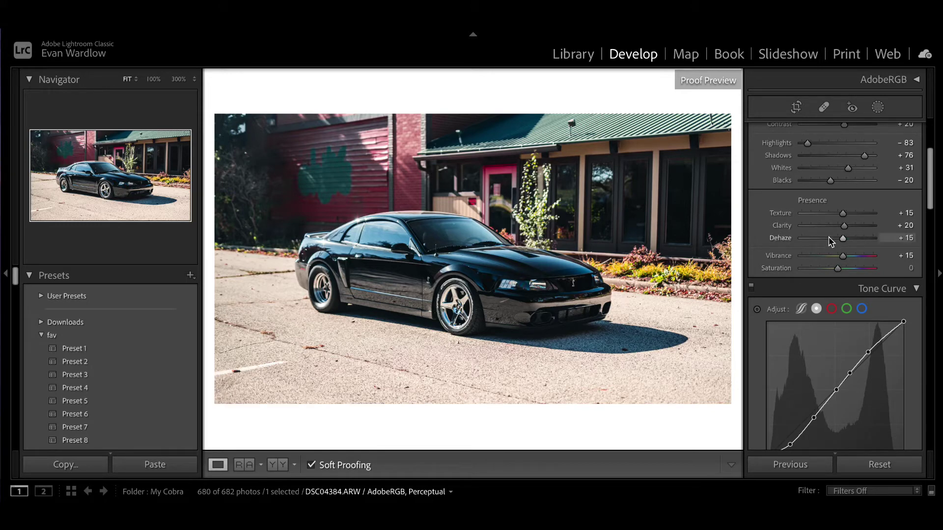
Set the white balance Temp to 5,300
scroll(876, 243, "up", 6)
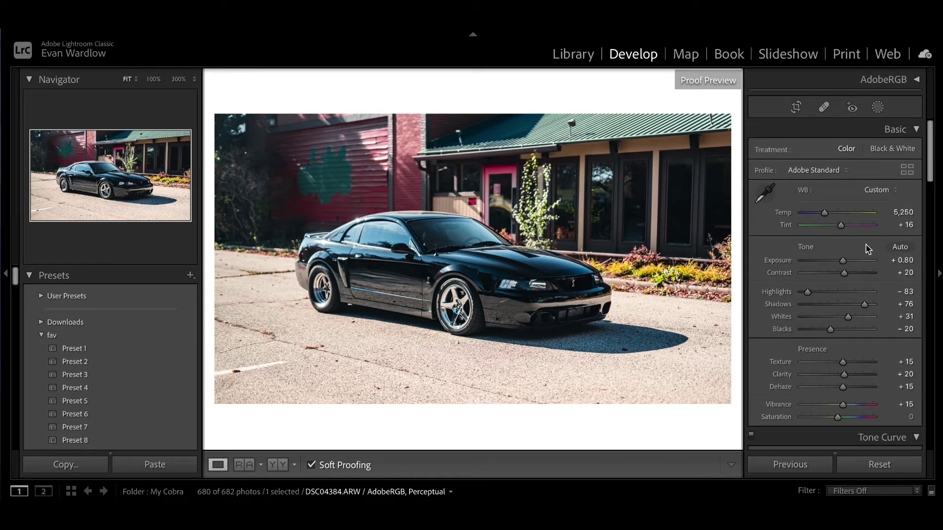
left_click(886, 211)
type("5,300")
key("Return")
Export the edited photo to the recent folder My Cobra/11:8:21, keeping the remaining export settings
left_click(132, 22)
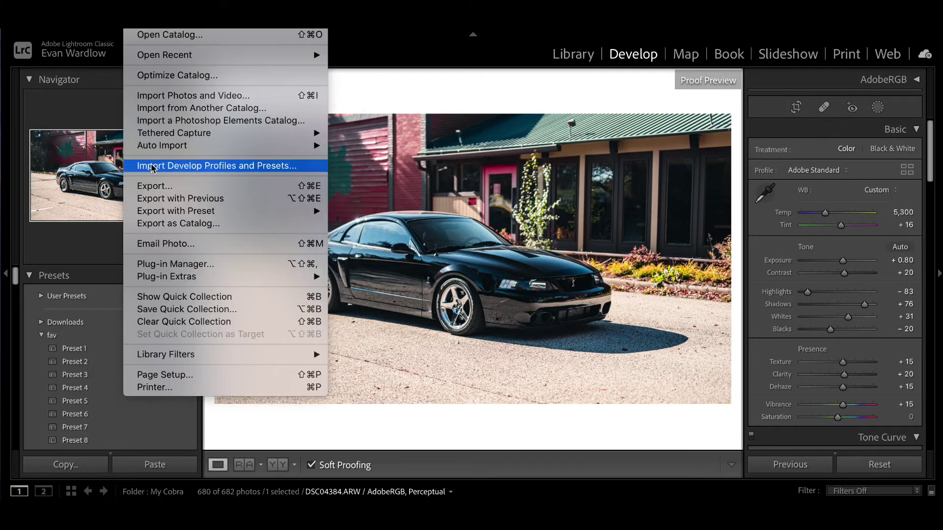
left_click(157, 183)
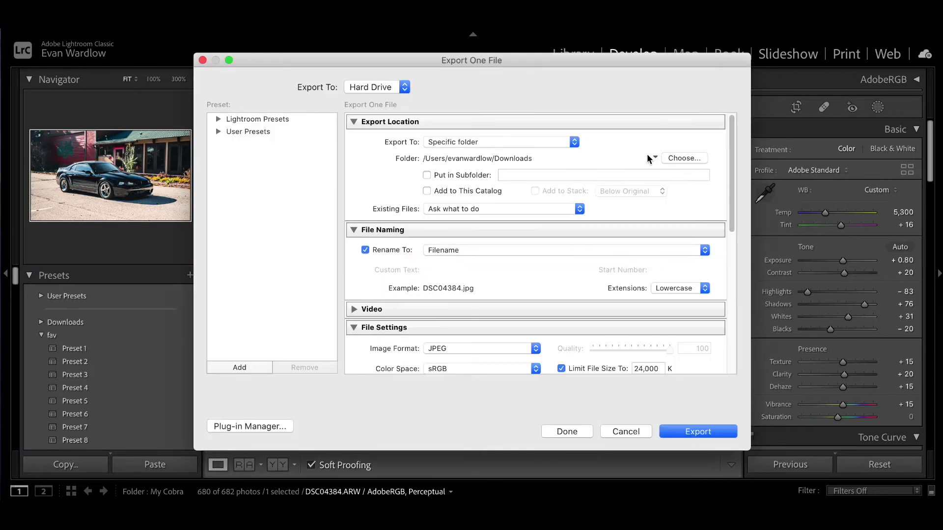
left_click(647, 157)
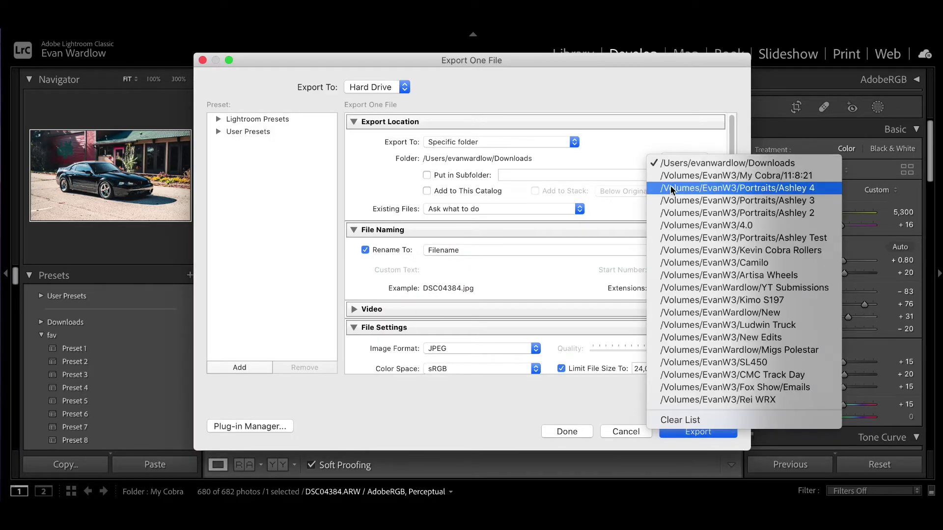
left_click(691, 176)
scroll(541, 202, "down", 10)
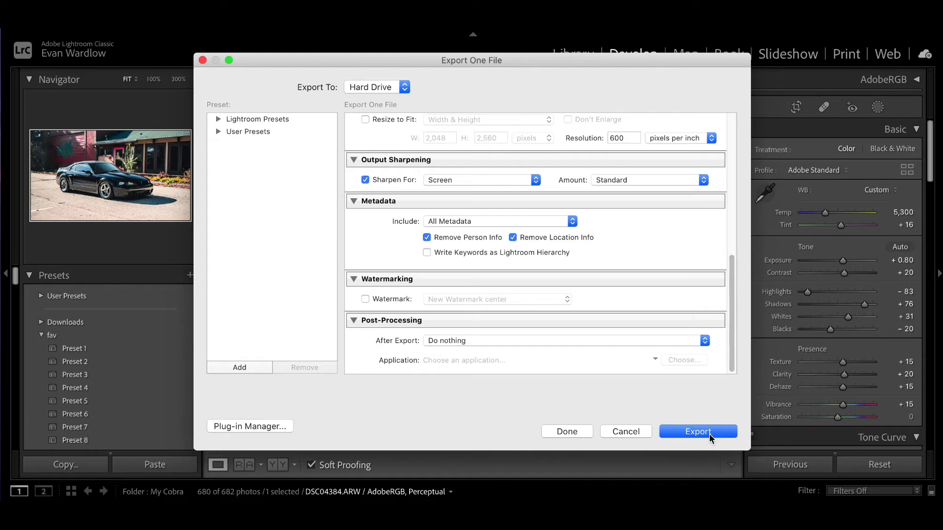
left_click(709, 432)
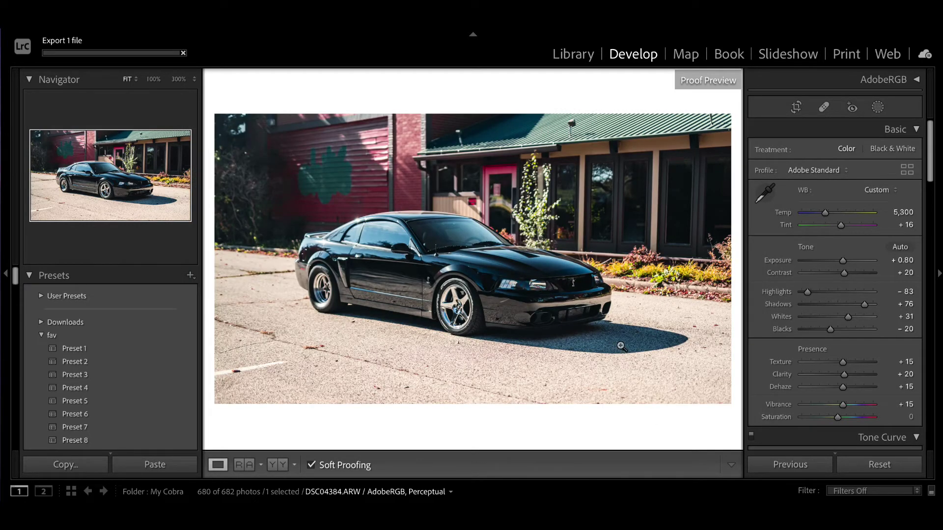
Copy the edited photo's develop settings and advance through the filmstrip to the unedited photo DSC04389.ARW
left_click(80, 466)
left_click(711, 328)
key("Right")
key("Right")
key("Right")
key("Right")
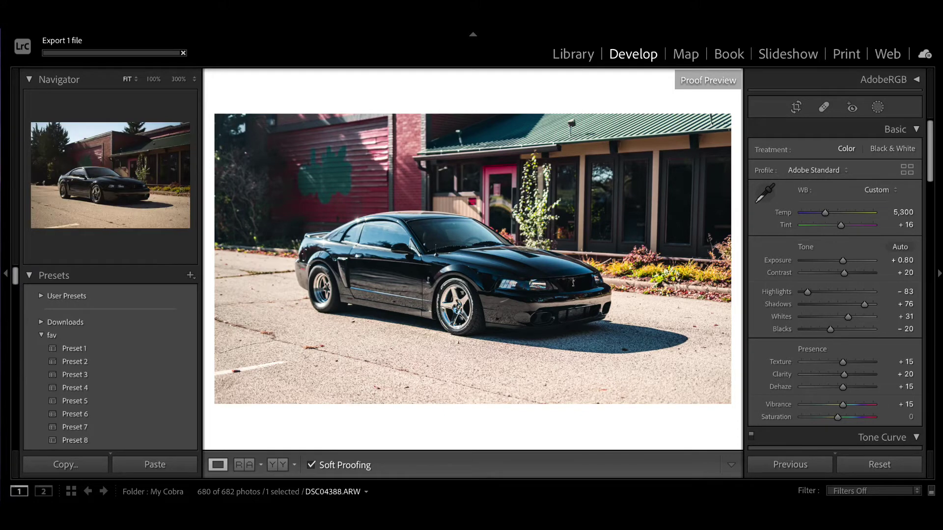
key("Right")
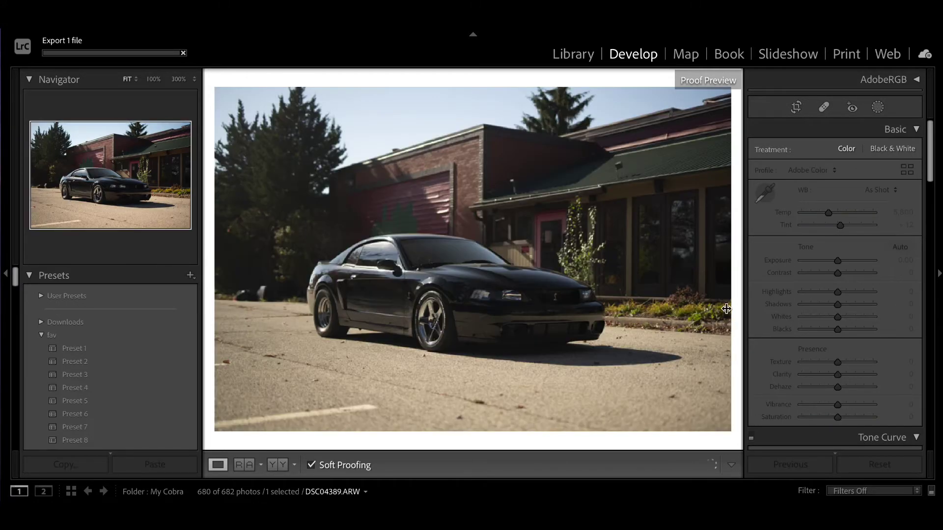
Crop photo DSC04389.ARW to a 16 x 9 aspect and shift the framing toward the lower part of the image
left_click(797, 112)
left_click(859, 155)
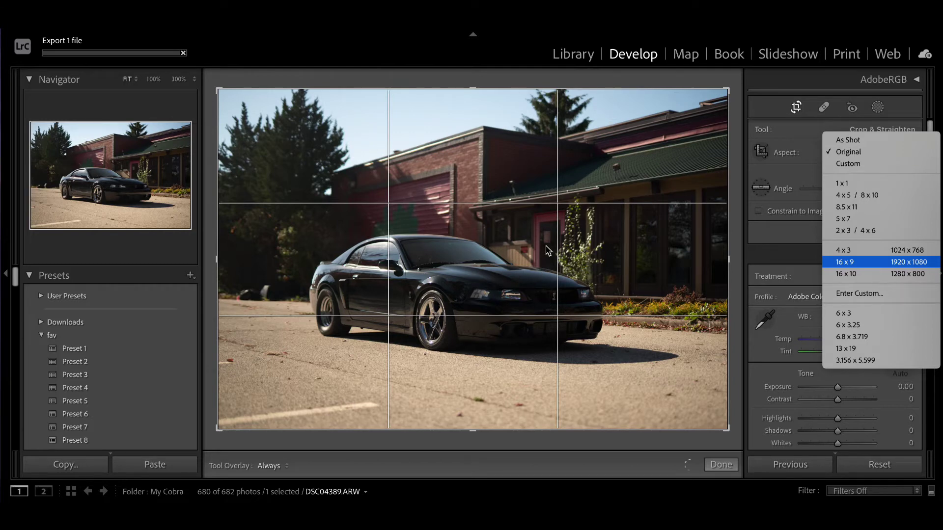
key("Return")
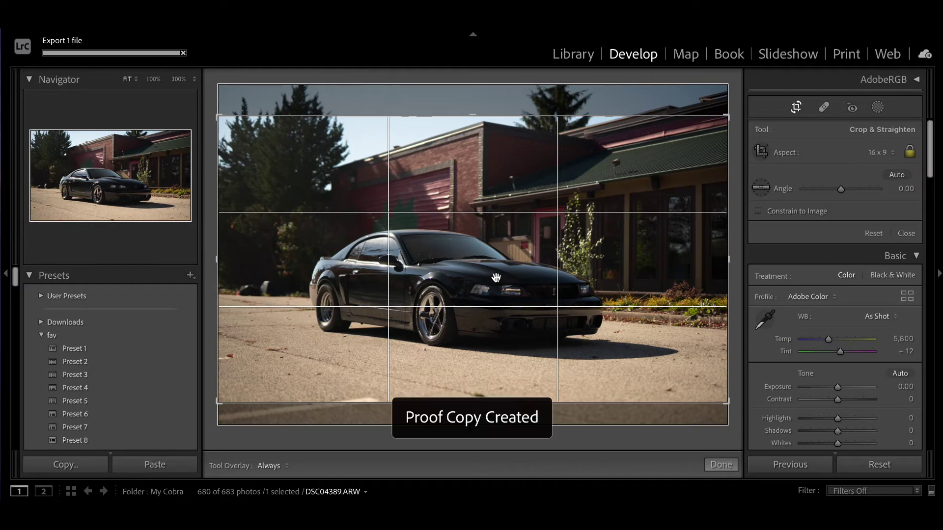
left_click_drag(498, 275, 498, 254)
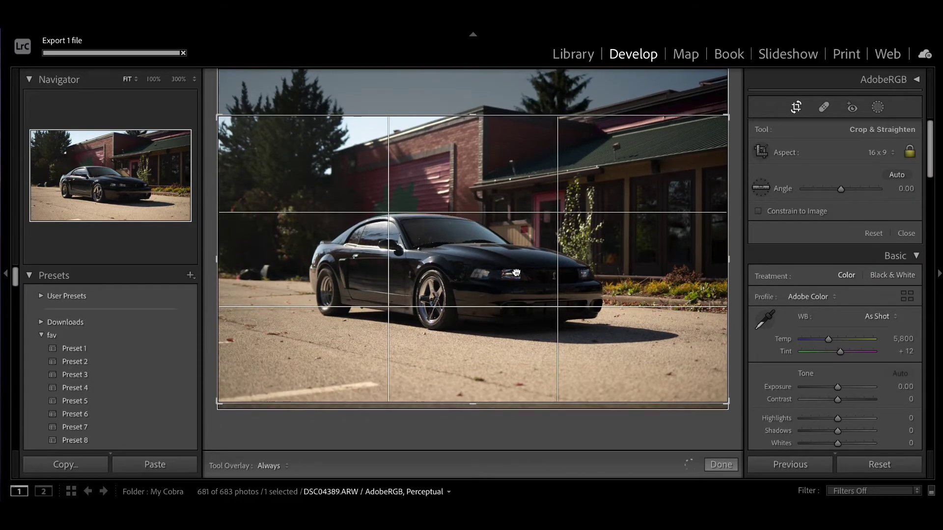
left_click_drag(728, 399, 730, 395)
left_click(796, 108)
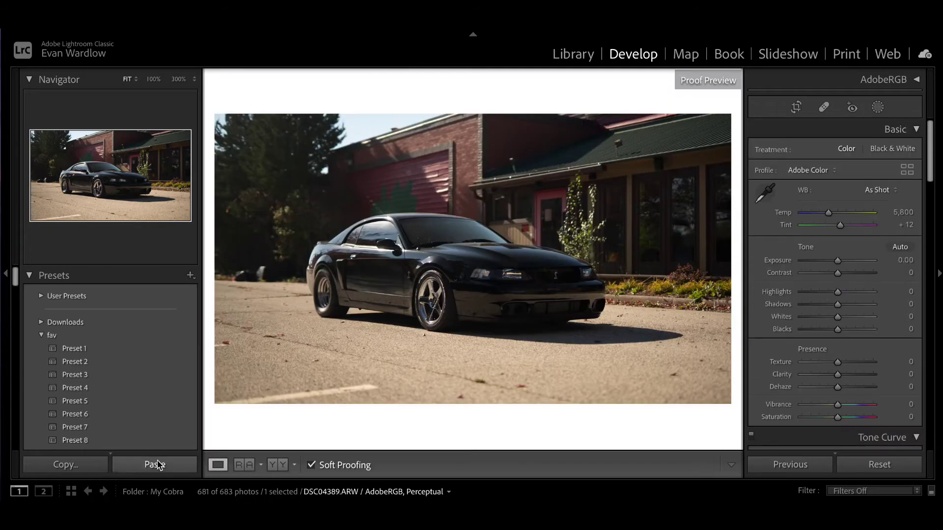
Straighten the crop to an angle of -0.38 and paste the copied develop settings onto the photo
left_click(796, 112)
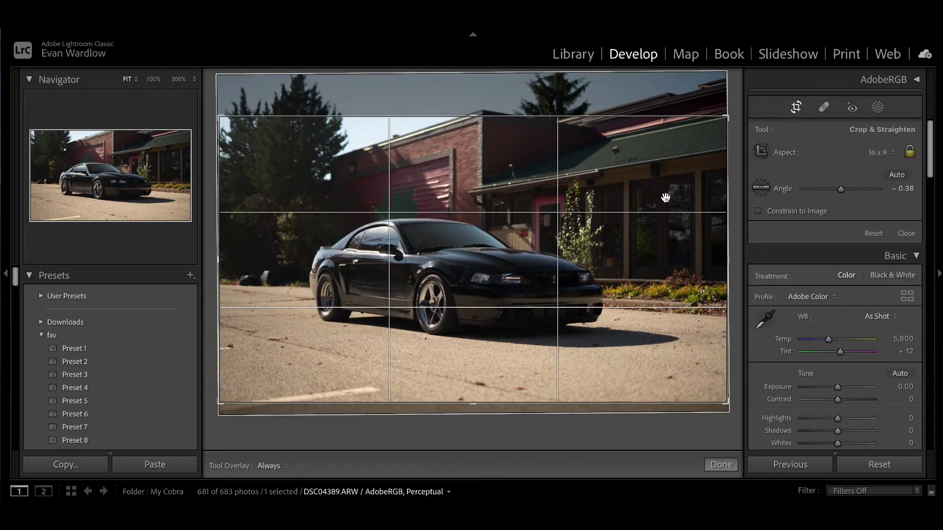
left_click(785, 113)
left_click(182, 459)
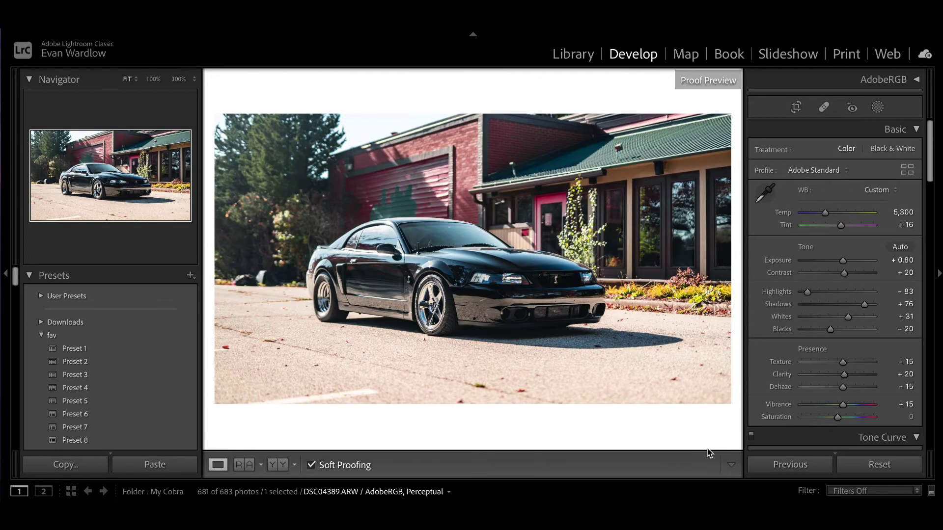
Add a radial gradient mask over the side of the car and set its Shadows to -50
left_click(878, 108)
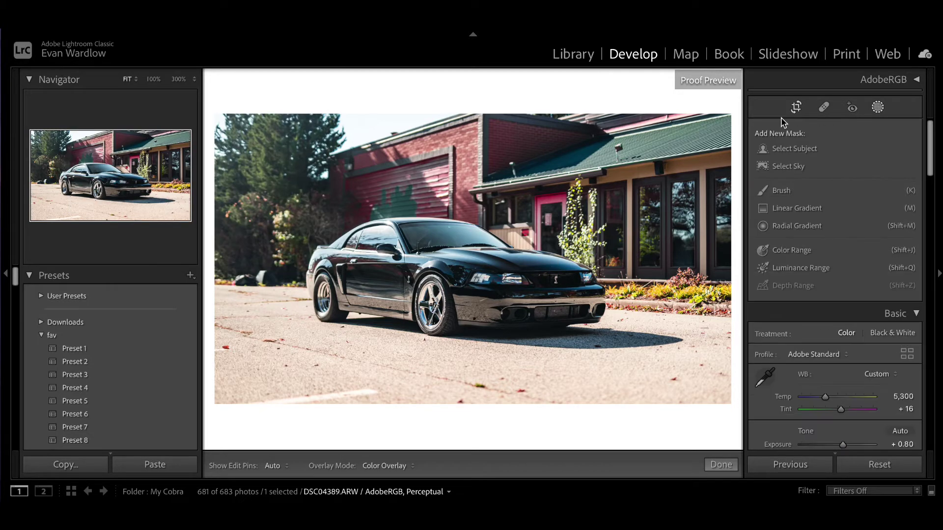
left_click(810, 226)
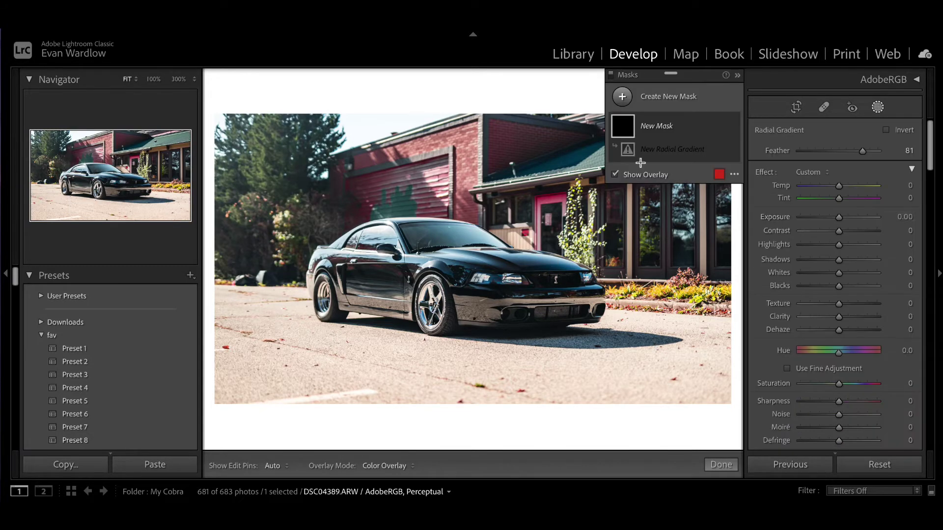
left_click(622, 96)
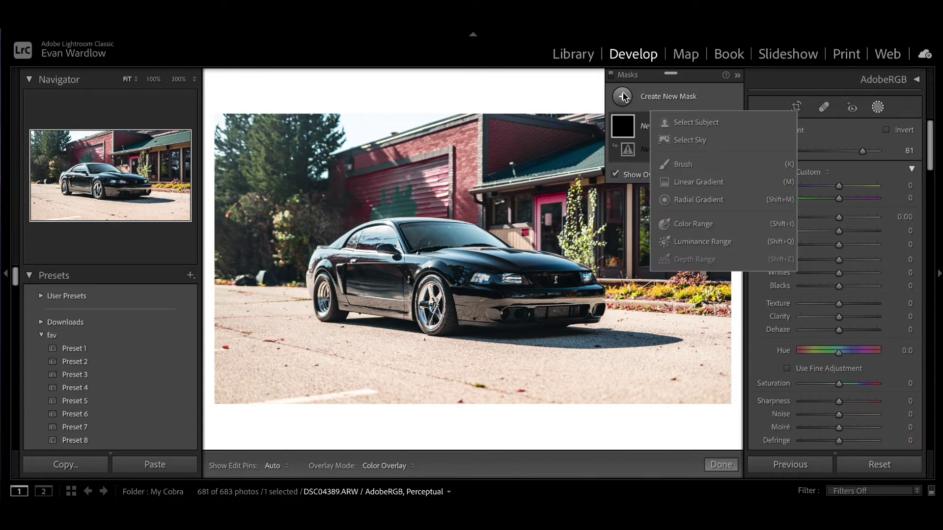
left_click(703, 201)
left_click_drag(362, 283, 476, 325)
left_click_drag(378, 284, 390, 279)
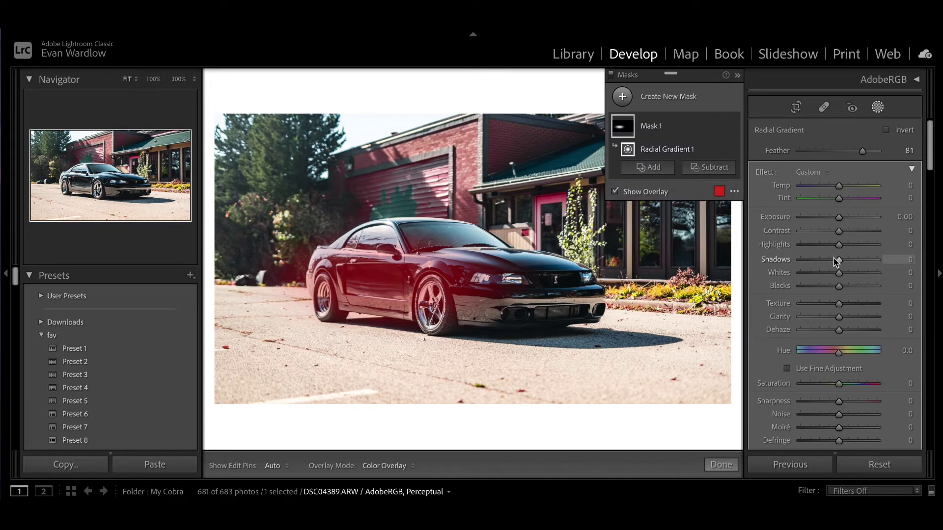
left_click_drag(839, 259, 816, 267)
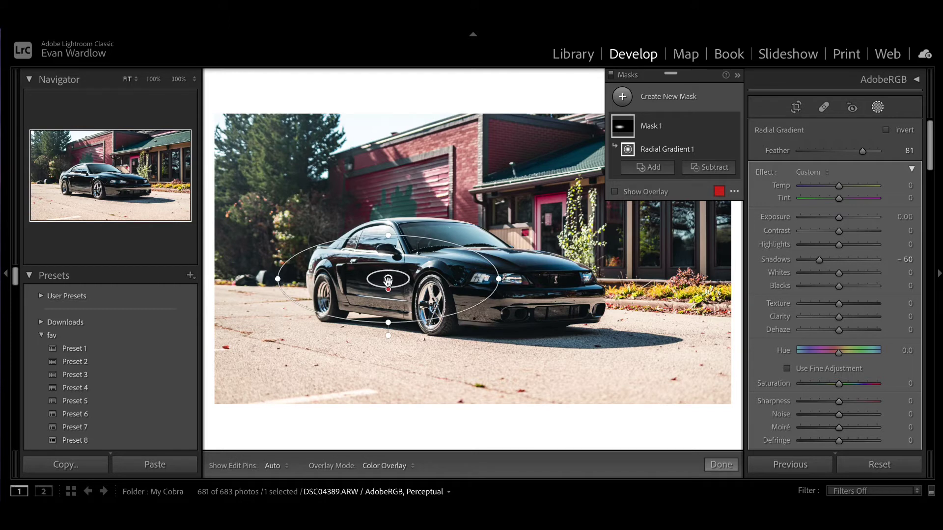
Subtract the front and rear wheels from the car-side mask with a brush, reducing its size to 6.0 for the details
mouse_move(388, 281)
key("o")
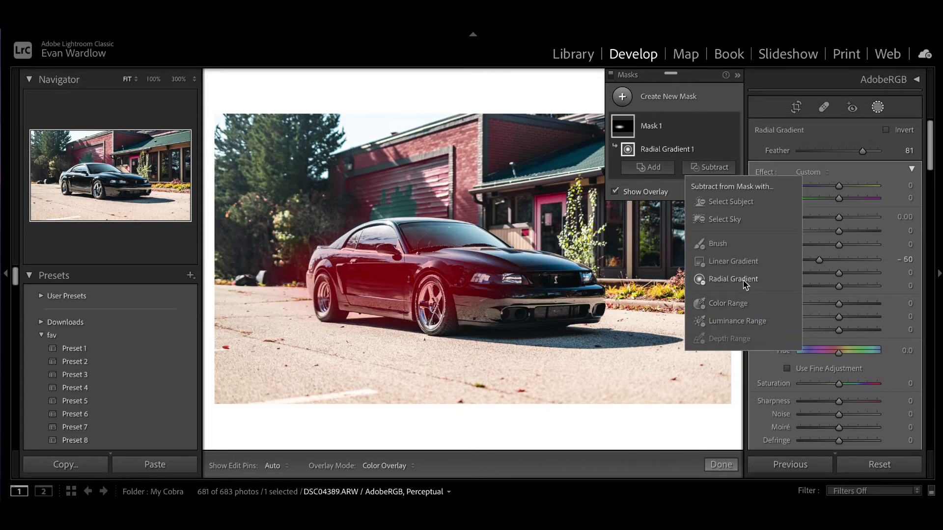
left_click(721, 243)
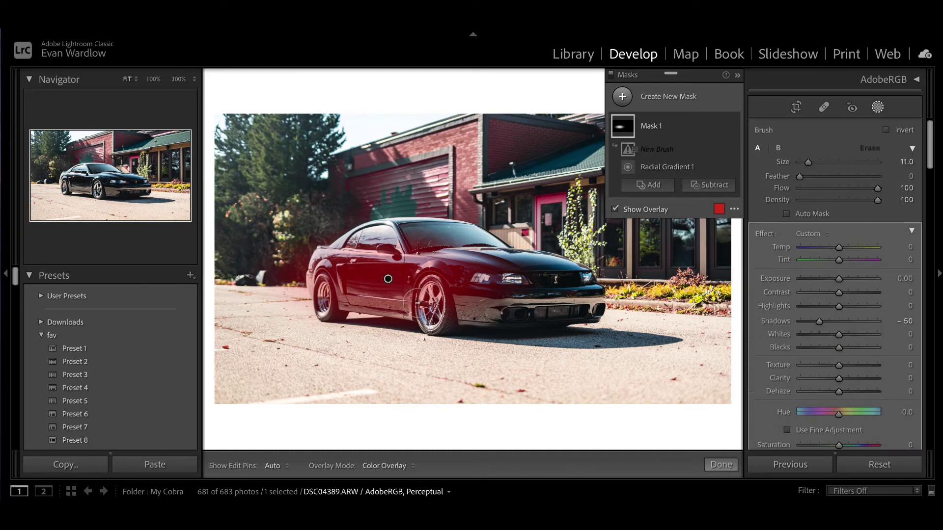
scroll(433, 319, "down", 5)
key("h")
mouse_move(426, 303)
left_mouse_down()
mouse_move(435, 287)
mouse_move(451, 326)
mouse_move(432, 286)
mouse_move(423, 318)
mouse_move(434, 284)
mouse_move(425, 314)
left_mouse_up()
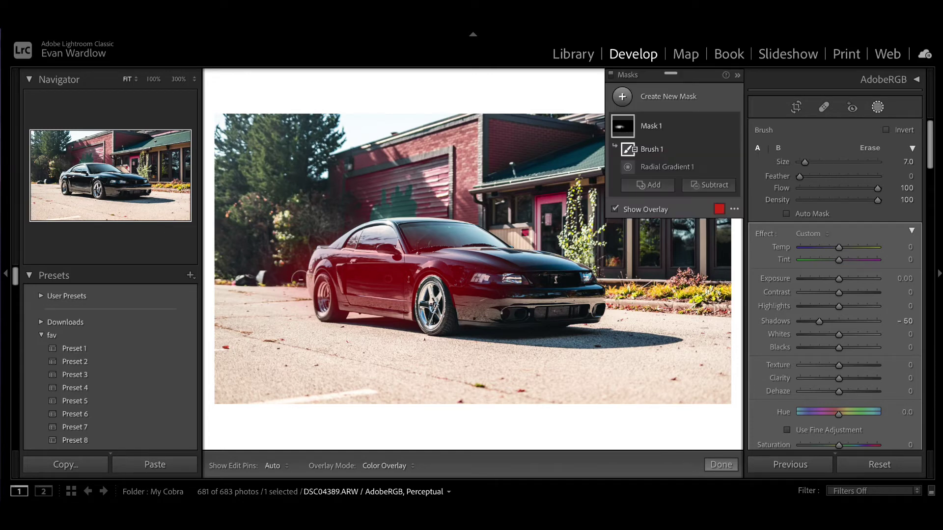
key("bracketleft")
mouse_move(319, 295)
left_mouse_down()
mouse_move(324, 280)
mouse_move(330, 313)
mouse_move(342, 319)
mouse_move(319, 316)
mouse_move(432, 327)
left_mouse_up()
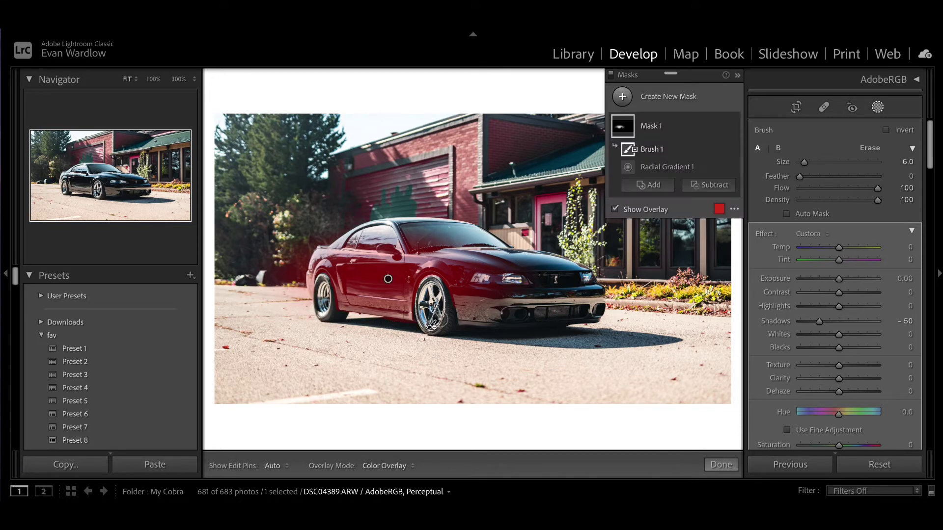
Brush the background behind the car out of the mask, touch up the front wheel at size 10.0, and hide the overlay
scroll(282, 277, "up", 4)
mouse_move(329, 217)
left_mouse_down()
mouse_move(293, 240)
mouse_move(287, 298)
mouse_move(300, 312)
mouse_move(272, 287)
mouse_move(270, 244)
left_mouse_up()
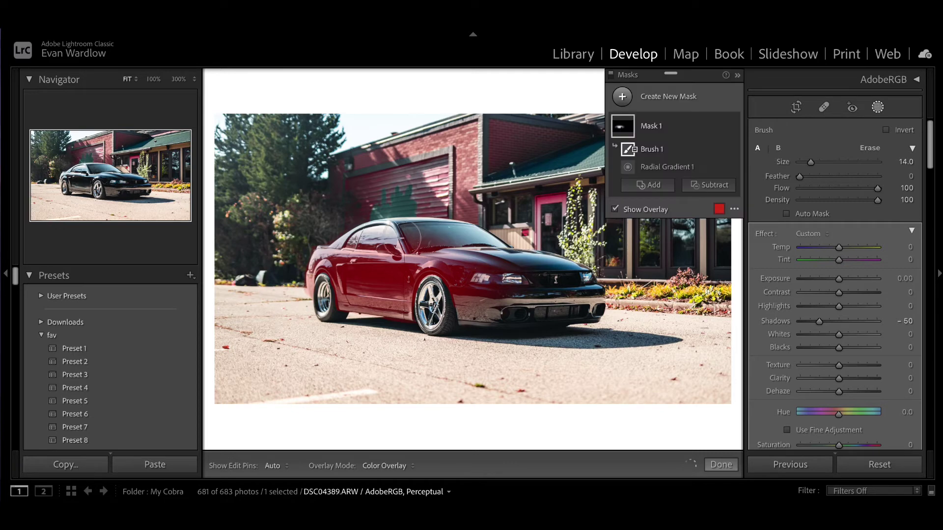
scroll(442, 310, "down", 2)
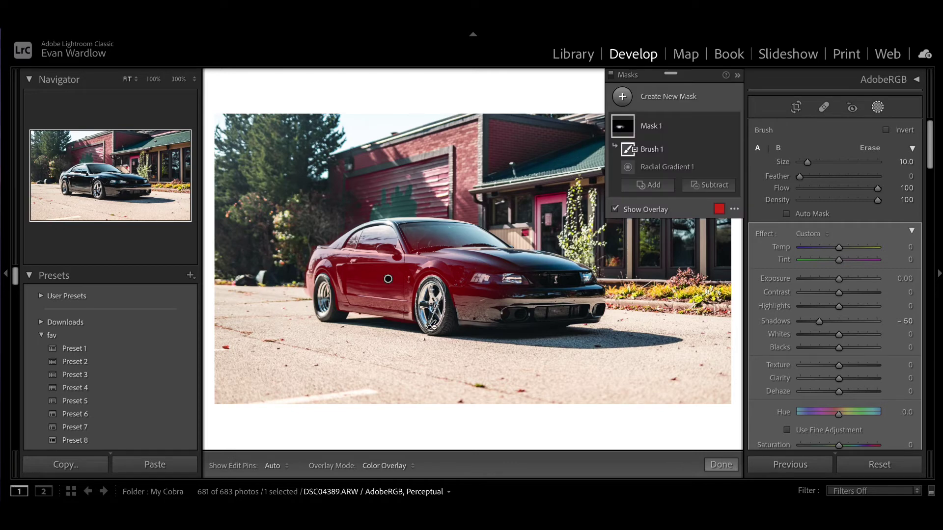
mouse_move(431, 325)
left_mouse_down()
mouse_move(432, 281)
mouse_move(422, 295)
mouse_move(431, 310)
left_mouse_up()
key("o")
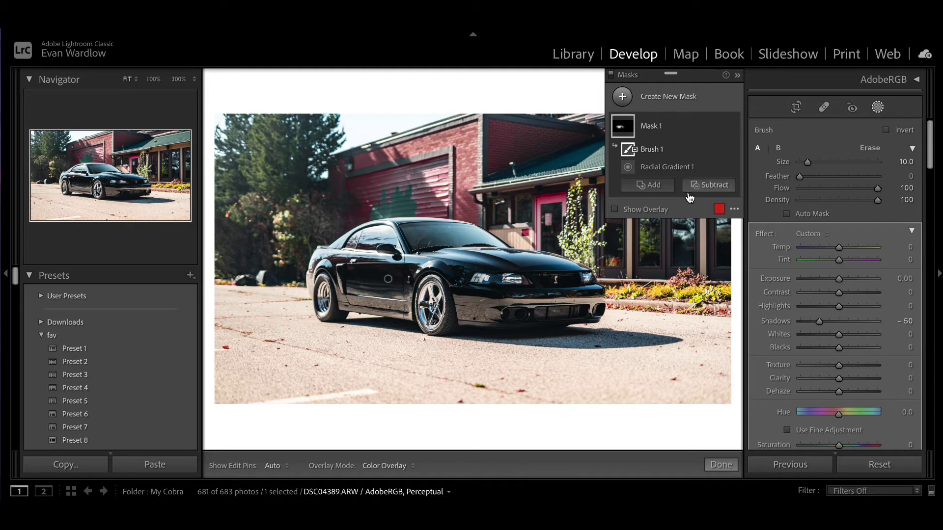
Add a second radial gradient mask over the windshield, darken its Shadows, and close the masking tool
left_click(623, 98)
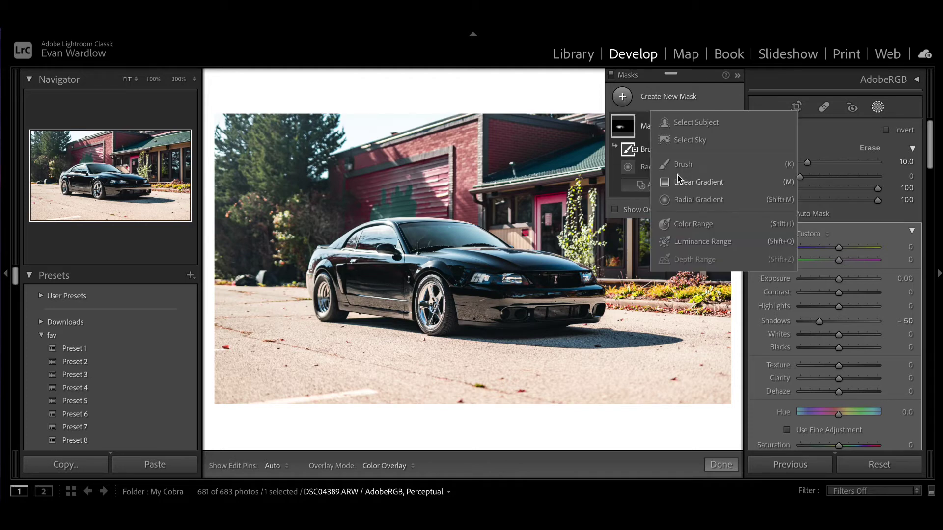
left_click(699, 199)
left_click_drag(444, 236, 503, 265)
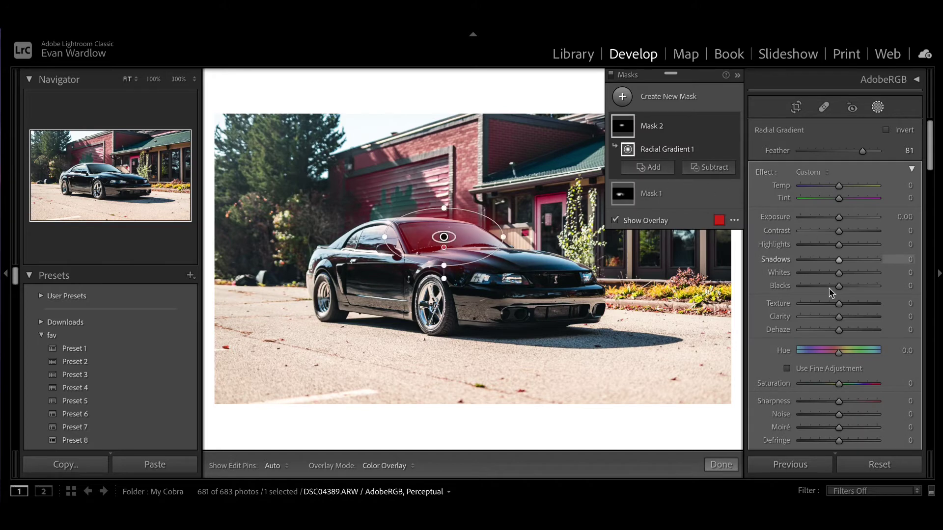
left_click_drag(838, 261, 816, 268)
left_click(878, 107)
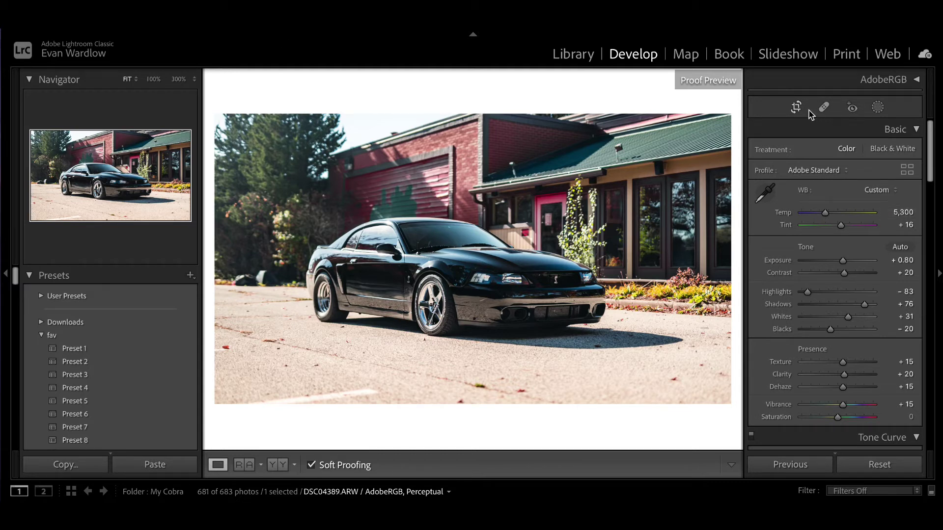
Add a linear gradient mask rising from the photo's bottom edge over the pavement and set its Exposure to -1.39
left_click(873, 110)
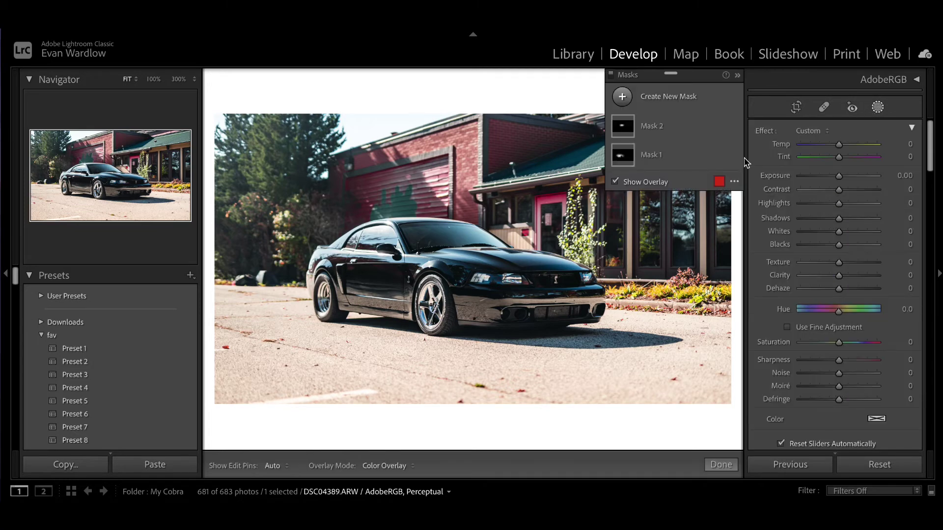
left_click(622, 104)
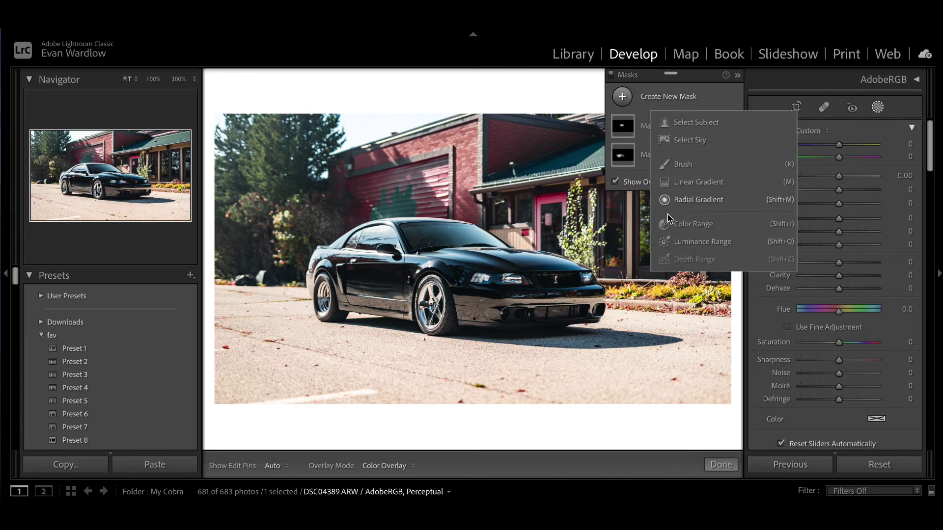
left_click(720, 182)
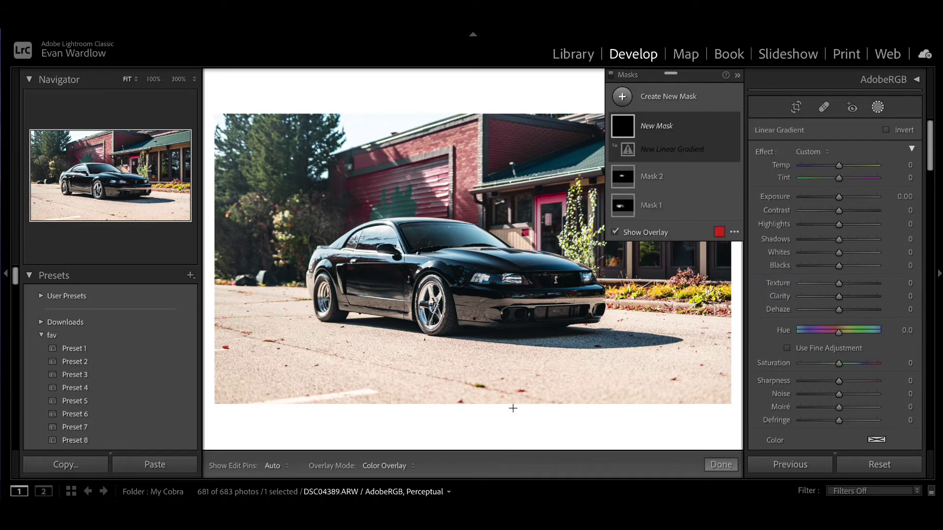
left_click_drag(508, 405, 505, 307)
left_click_drag(504, 357, 496, 383)
left_click_drag(838, 206, 825, 207)
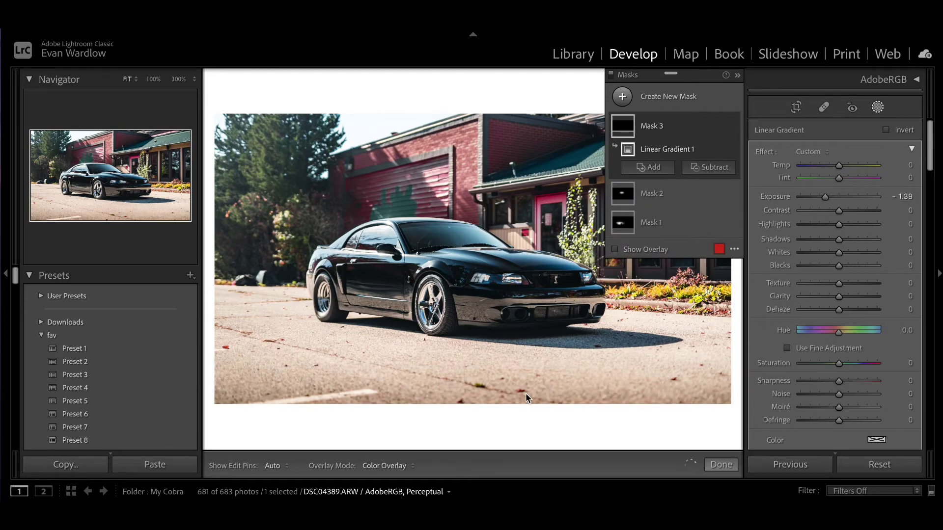
Fine-tune the linear gradient's placement over the foreground pavement and close the masking tool
left_click_drag(495, 384, 507, 320)
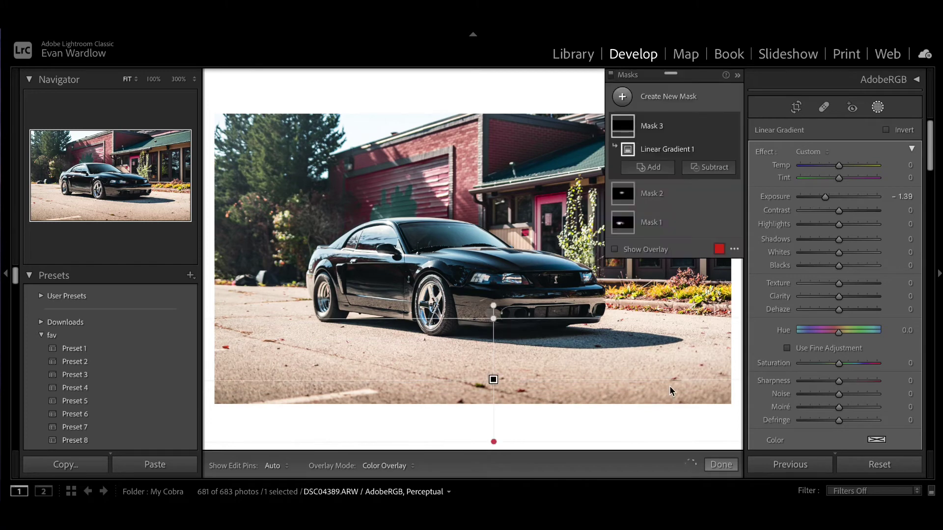
left_click_drag(667, 383, 669, 383)
left_click_drag(492, 381, 491, 381)
left_click(878, 107)
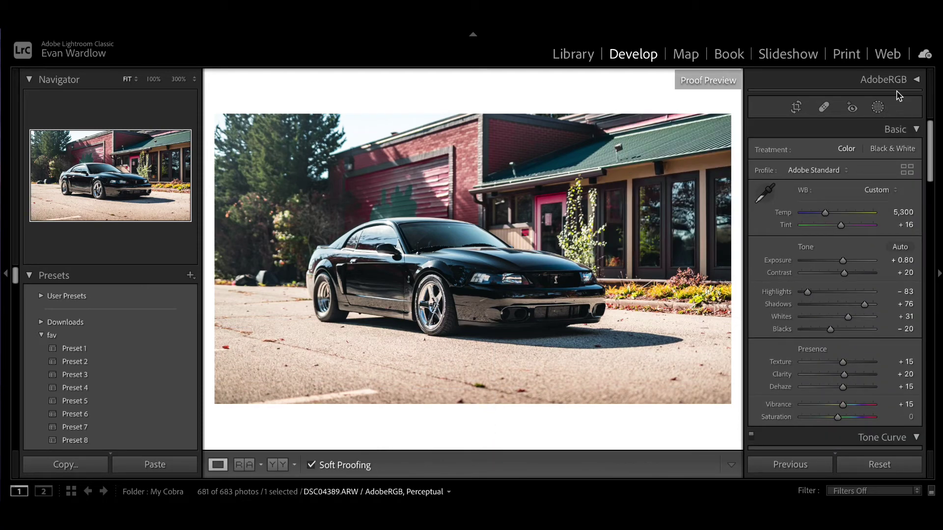
Export the edited photo to the hard drive with the existing export settings
left_click(139, 14)
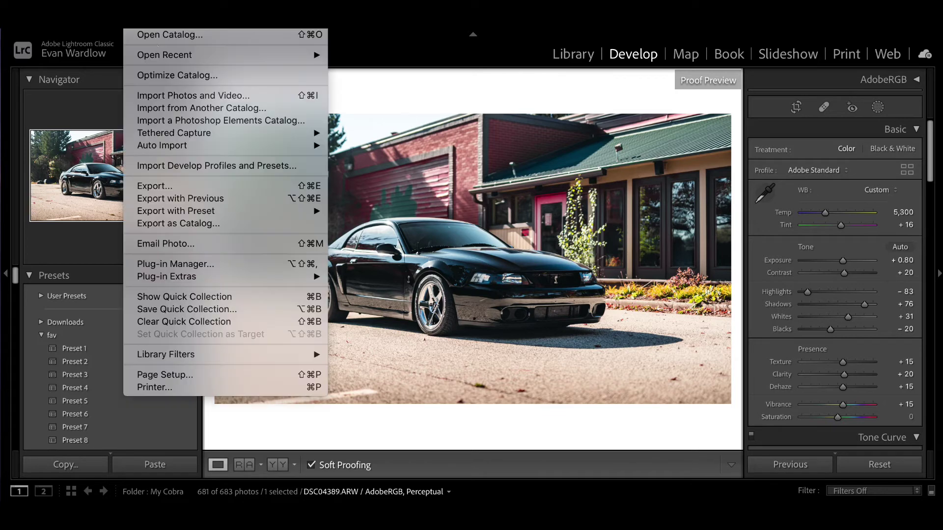
left_click(169, 187)
scroll(648, 305, "down", 10)
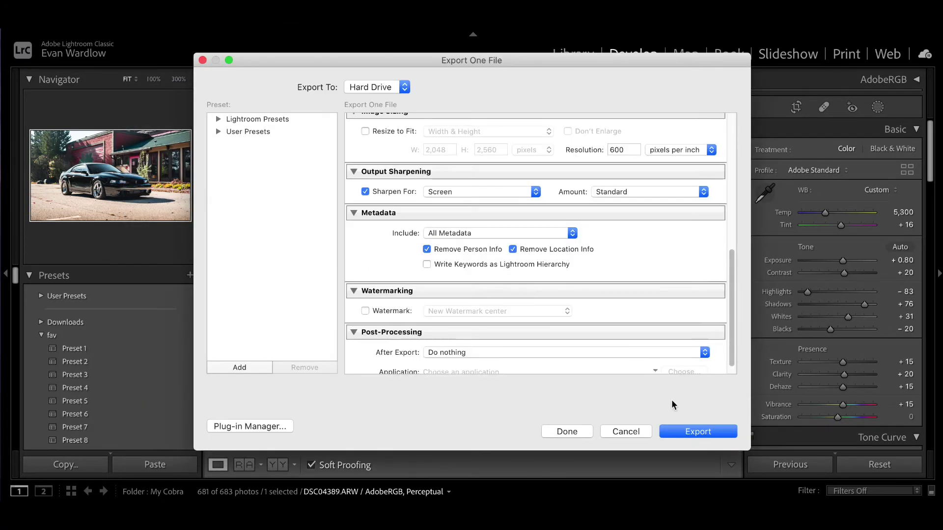
left_click(701, 431)
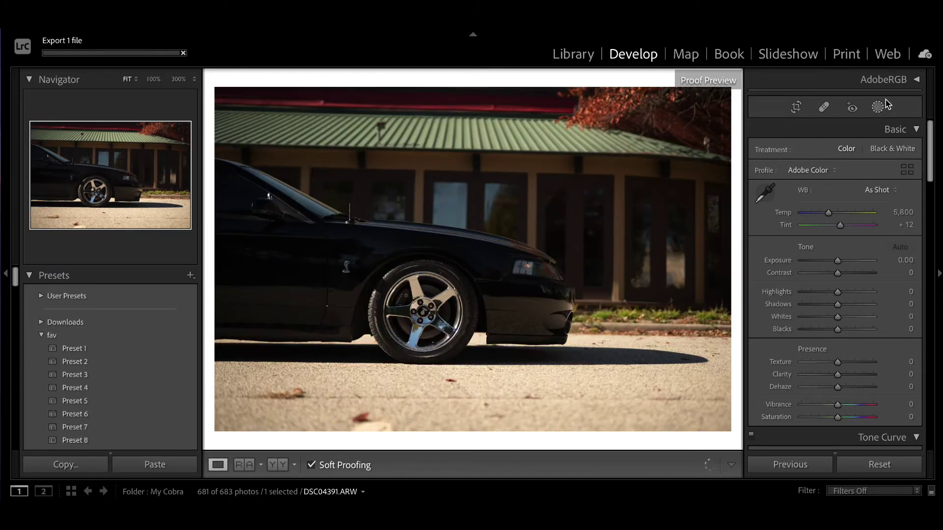
Crop photo DSC04391.ARW to a 16 x 9 aspect and shift the framing slightly toward the top of the image
left_click(794, 108)
left_click(881, 156)
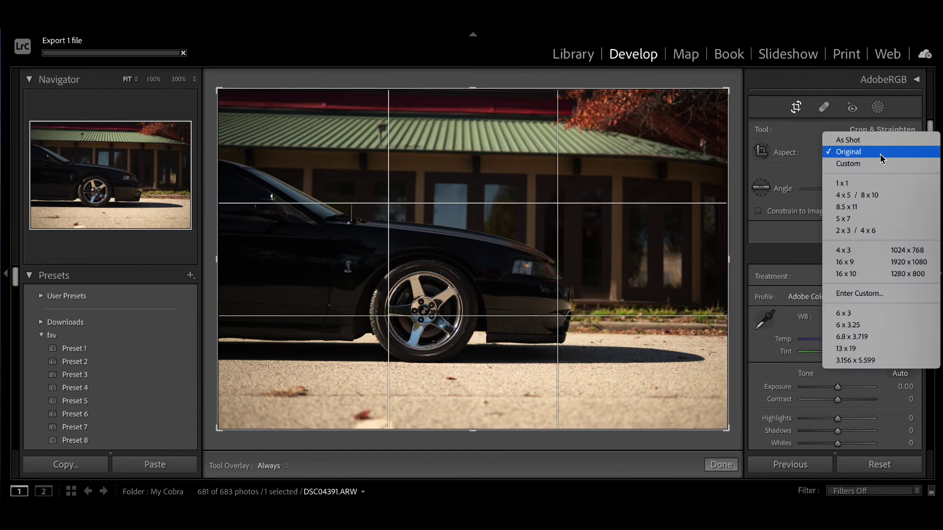
left_click(844, 262)
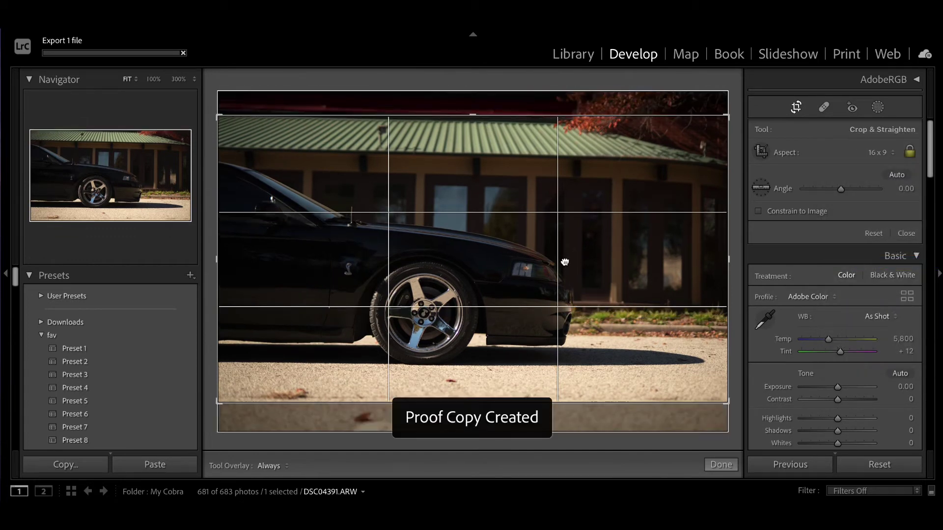
left_click_drag(563, 258, 567, 266)
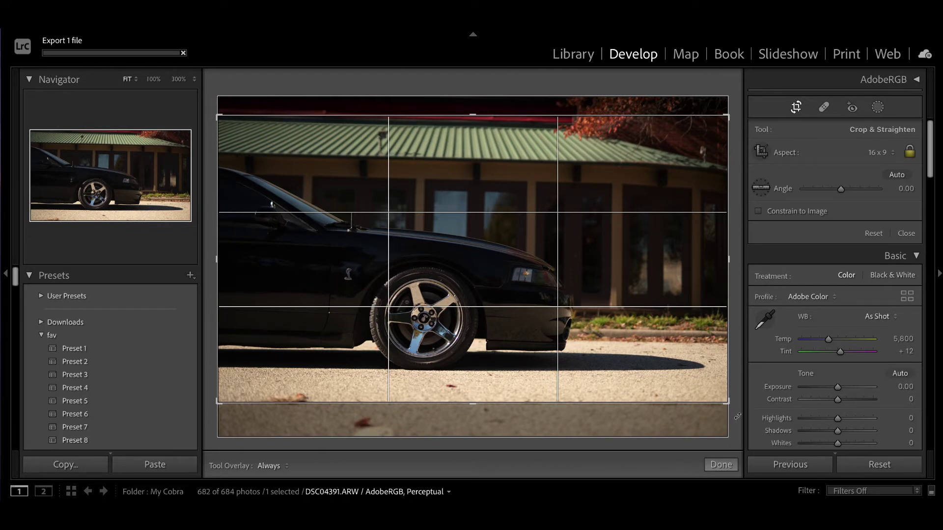
Straighten the cropped photo by rotating it to an angle of -0.99
key("o")
left_click_drag(737, 416, 737, 419)
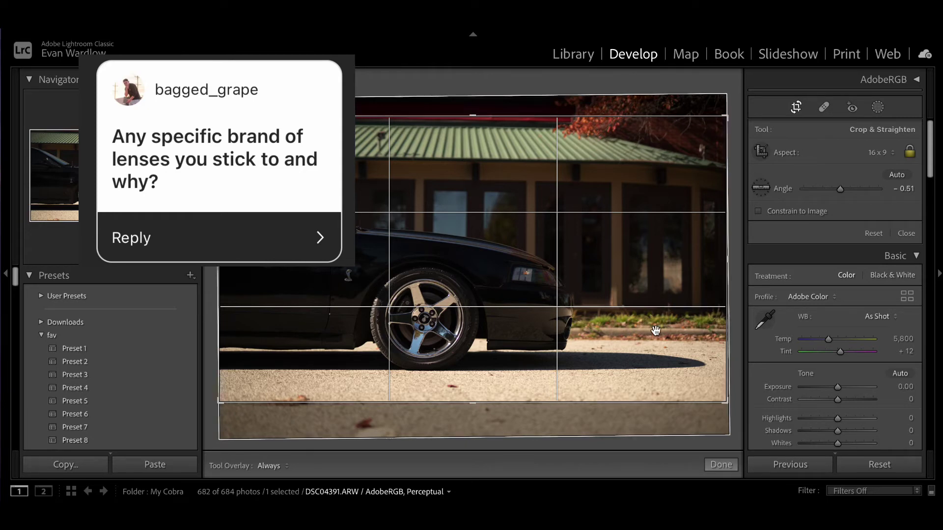
left_click_drag(737, 414, 736, 409)
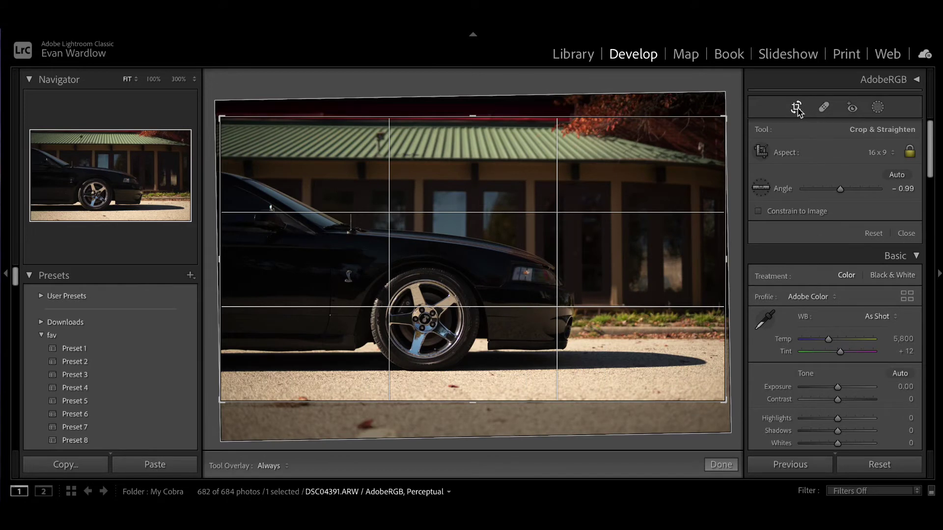
Close the crop, paste the copied develop settings onto DSC04391.ARW, and set Shadows to +84 and Whites to +41
left_click(795, 108)
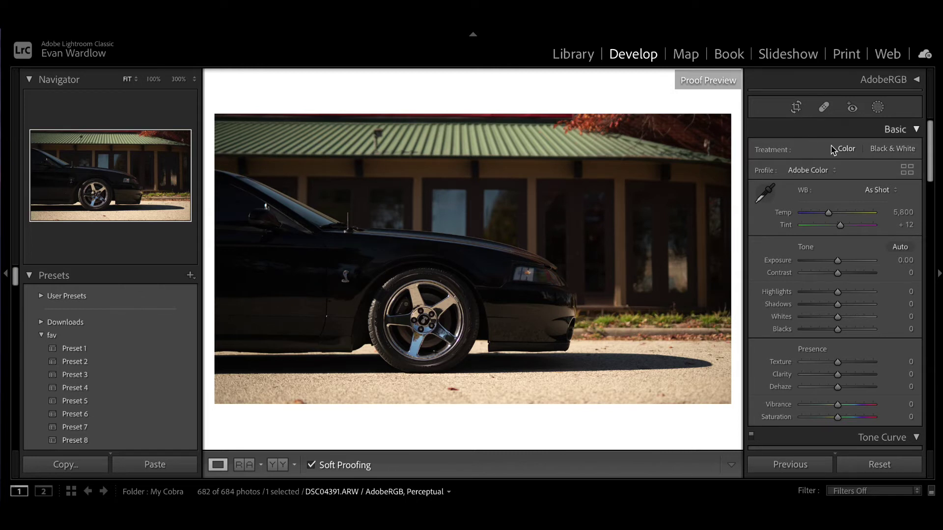
left_click(154, 466)
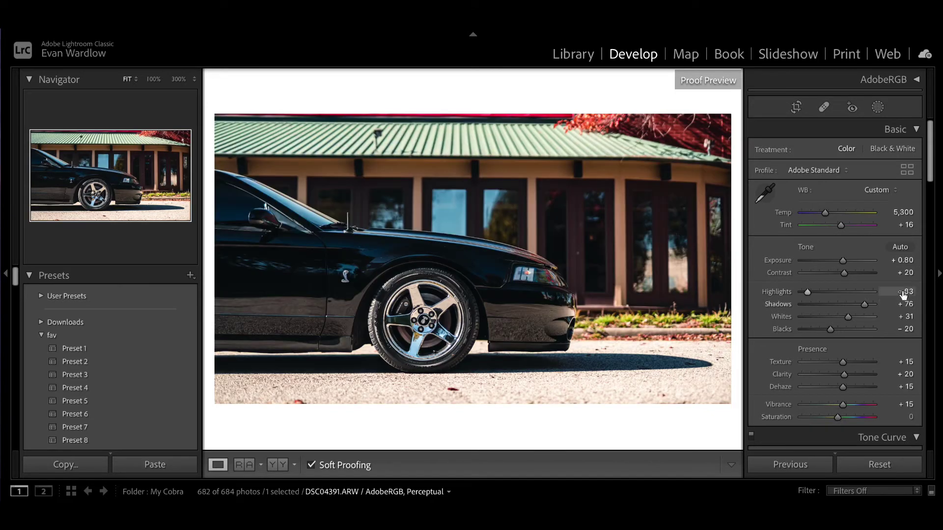
left_click_drag(864, 304, 869, 304)
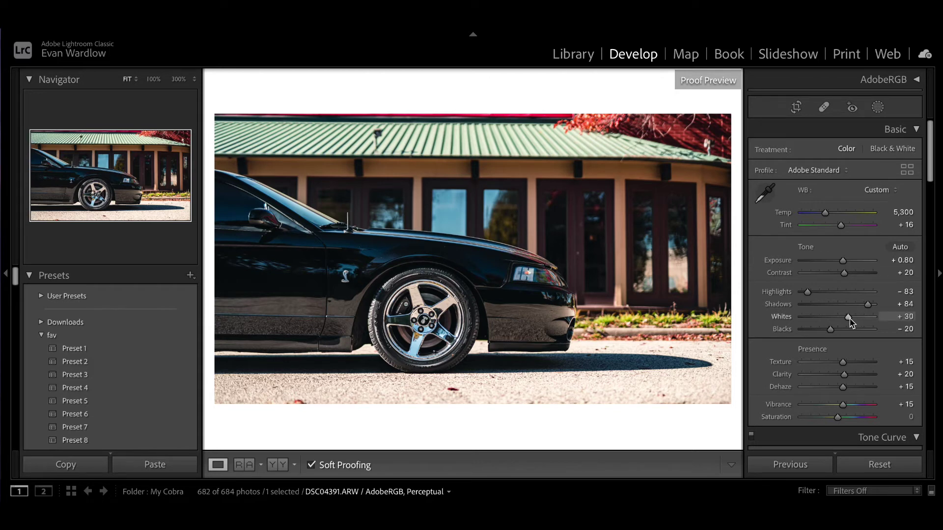
left_click_drag(851, 321, 852, 322)
left_click_drag(850, 320, 853, 320)
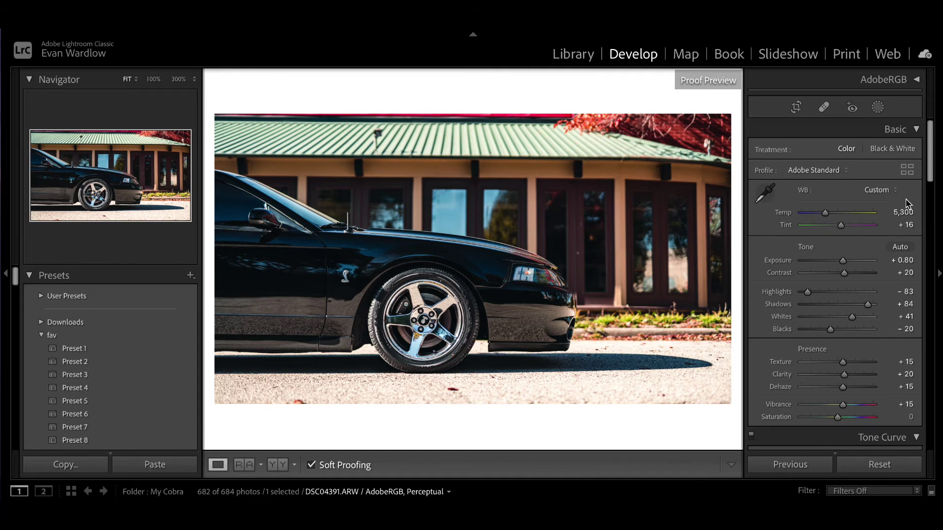
left_click(349, 276)
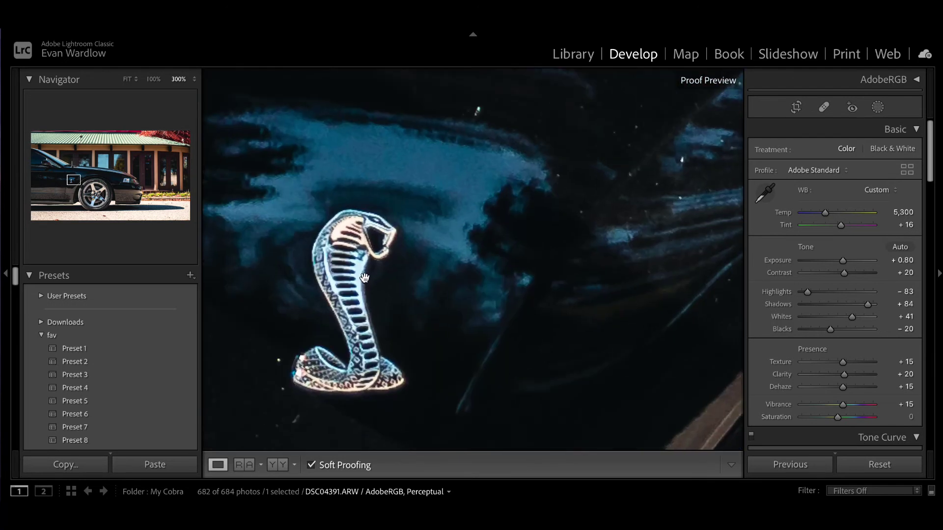
left_click(127, 79)
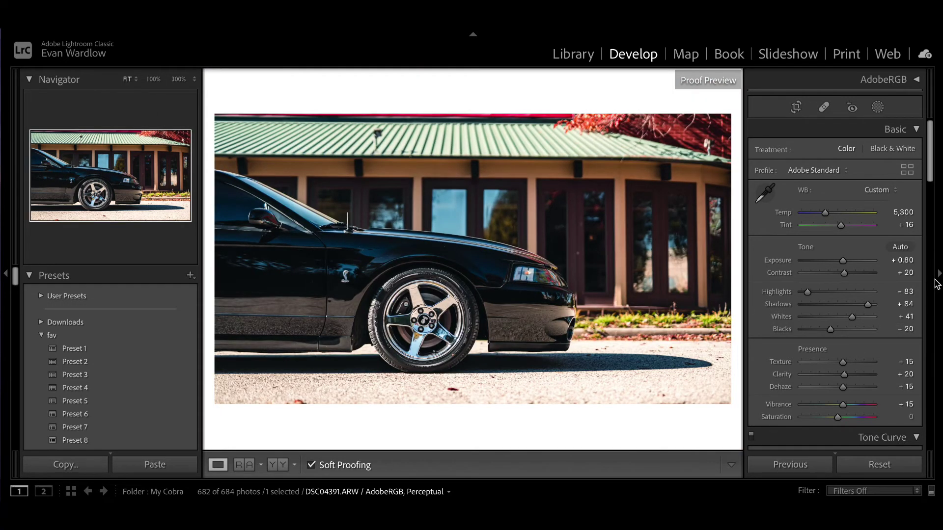
Export DSC04391.ARW to the hard drive with the existing export settings
left_click(140, 22)
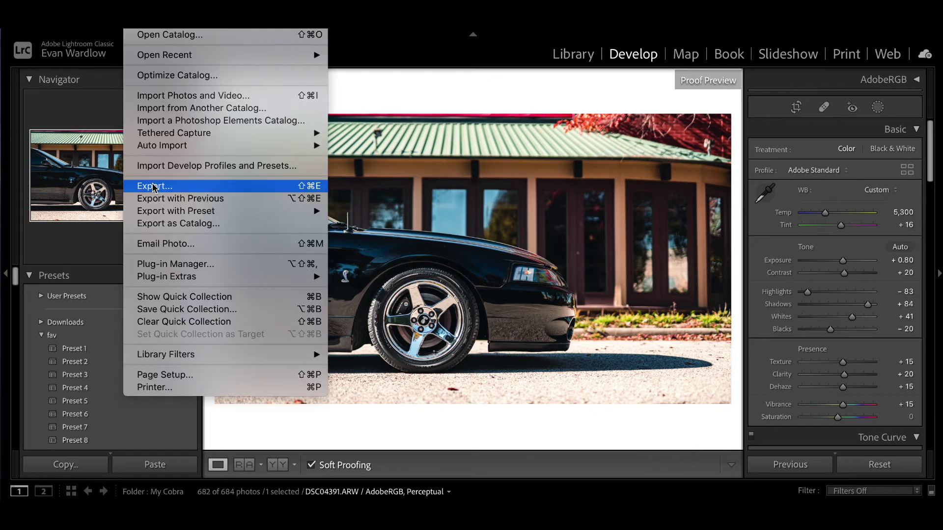
left_click(162, 184)
scroll(497, 291, "down", 8)
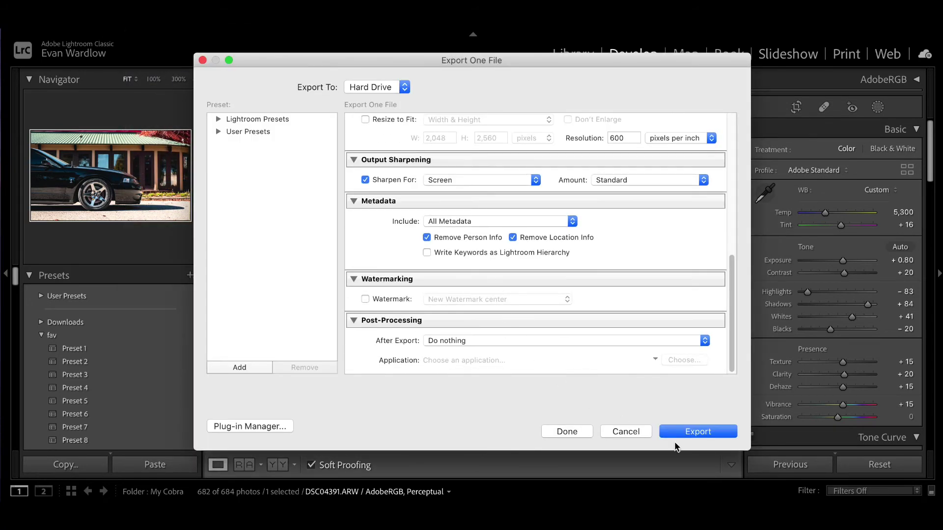
left_click(687, 434)
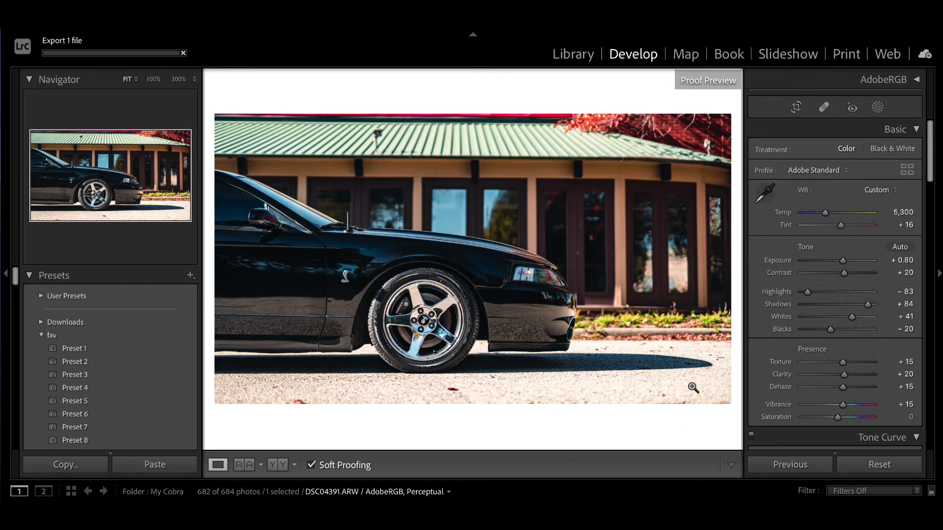
Switch to photo DSC04392.ARW and crop it to a 16 x 9 aspect
key("Right")
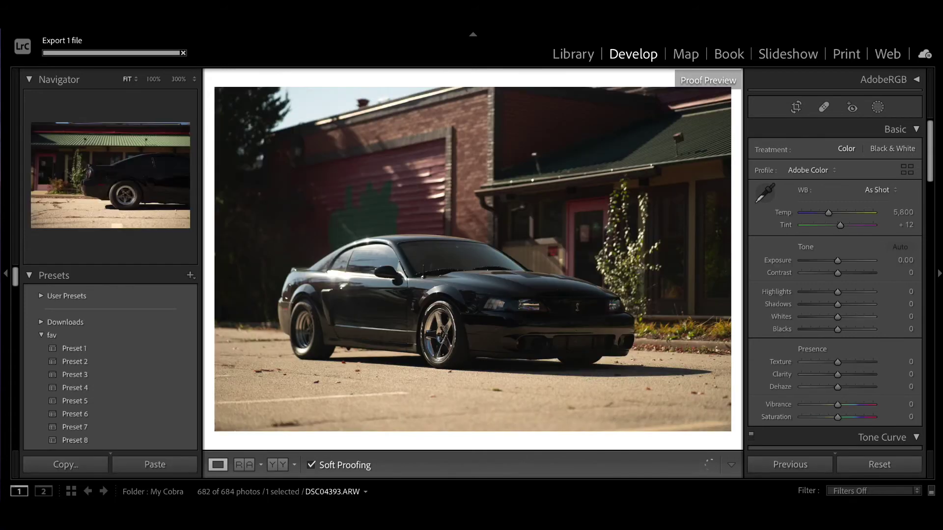
key("Left")
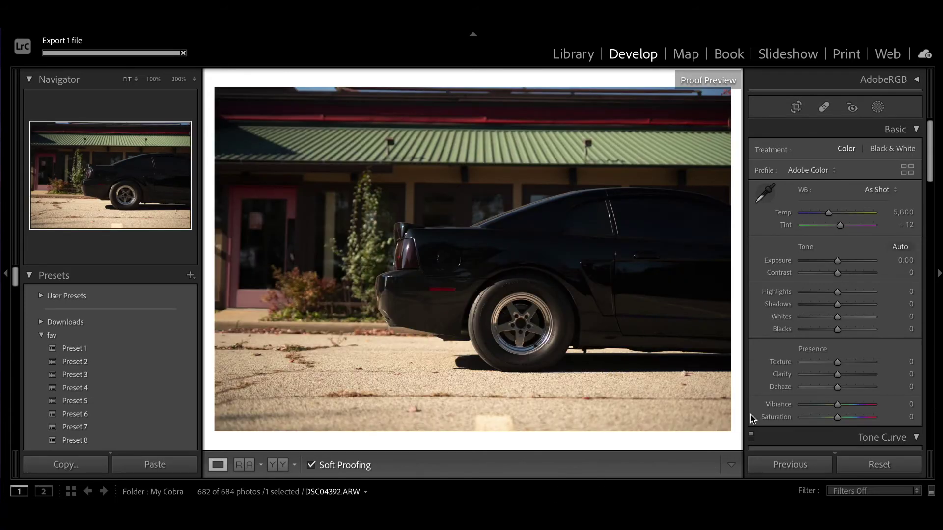
left_click(788, 107)
left_click(871, 153)
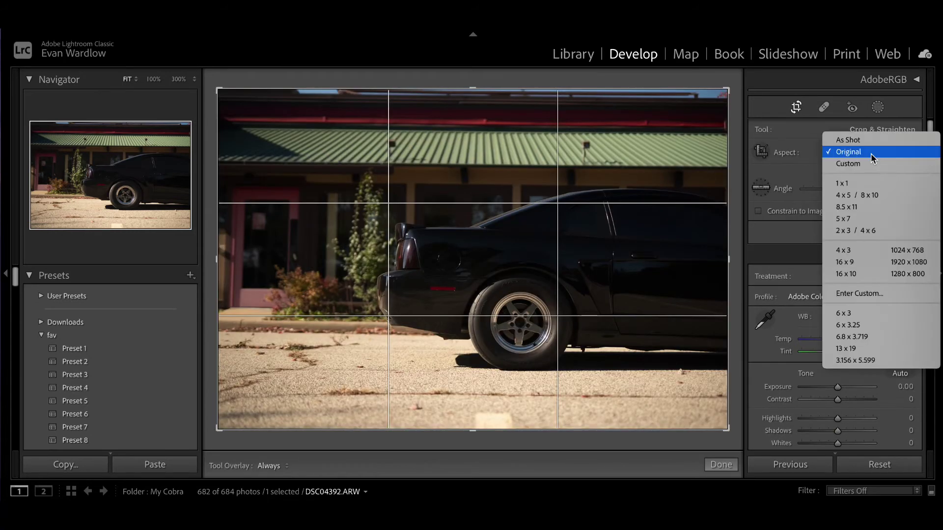
left_click(871, 261)
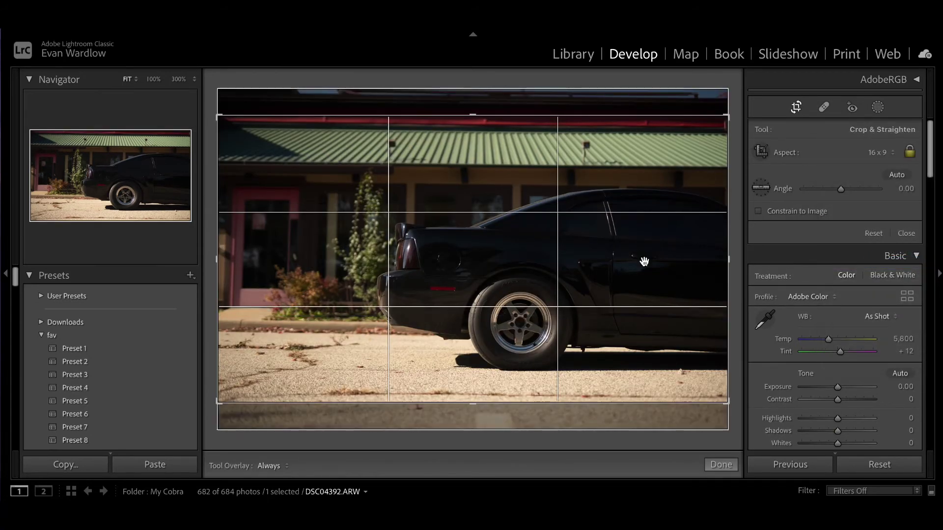
left_click(796, 111)
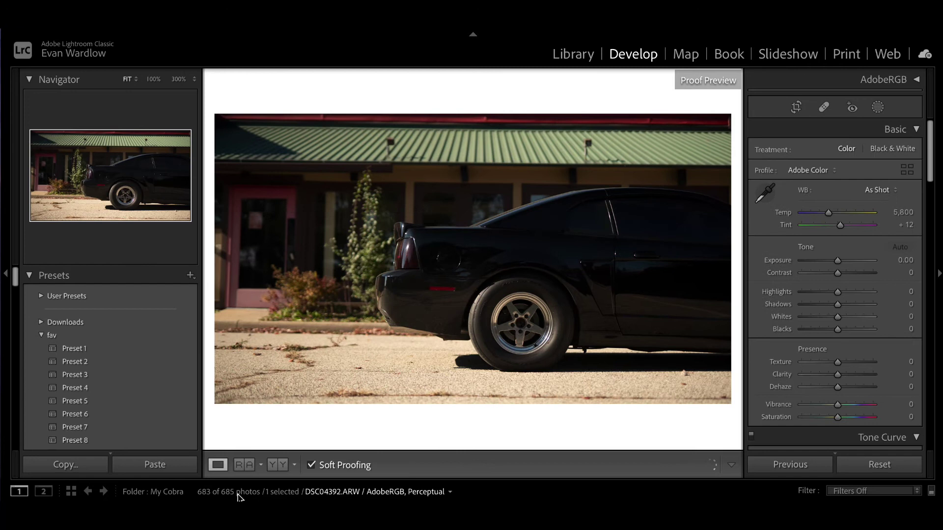
Paste the copied develop settings onto DSC04392.ARW and check its whites for clipping
left_click(155, 465)
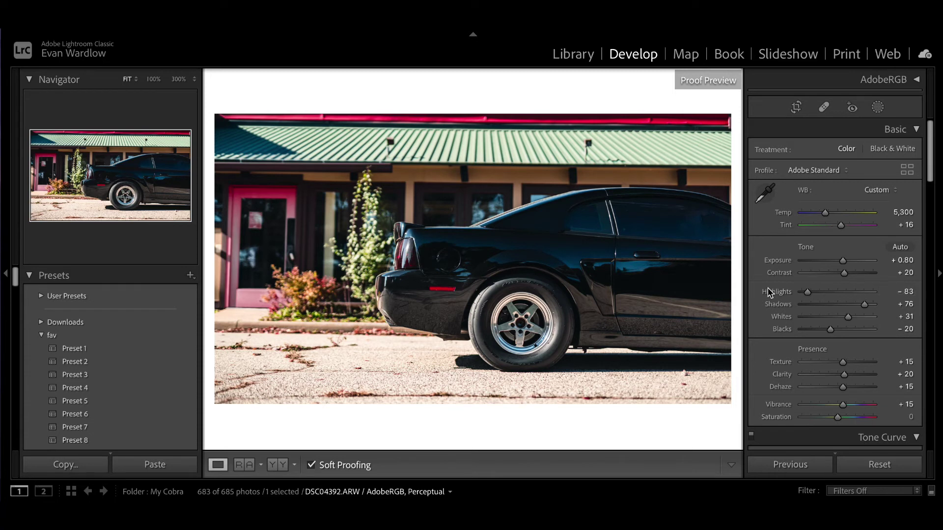
key("alt")
left_click(848, 317, "alt")
Add a radial gradient mask over the rear wheel's rim with Whites at 30, and close the masking tool
left_click(878, 107)
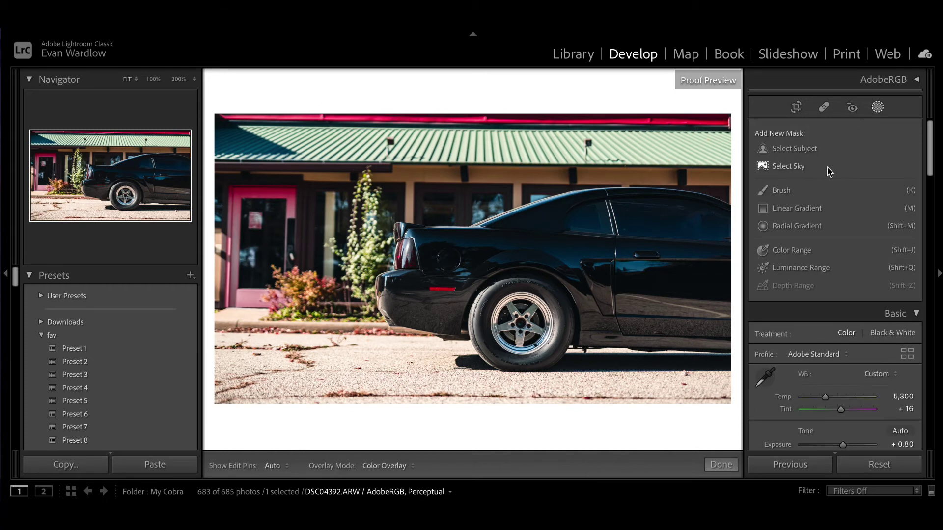
left_click(795, 230)
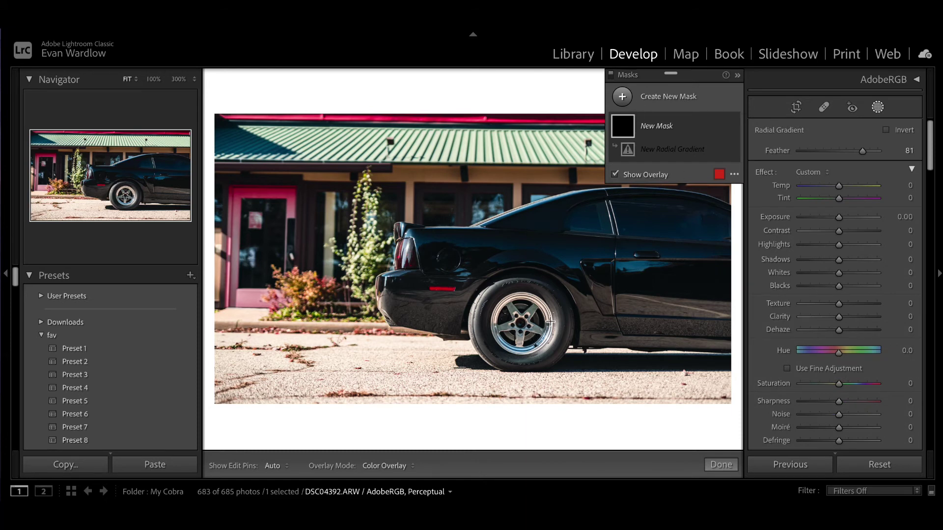
left_click_drag(521, 328, 549, 353)
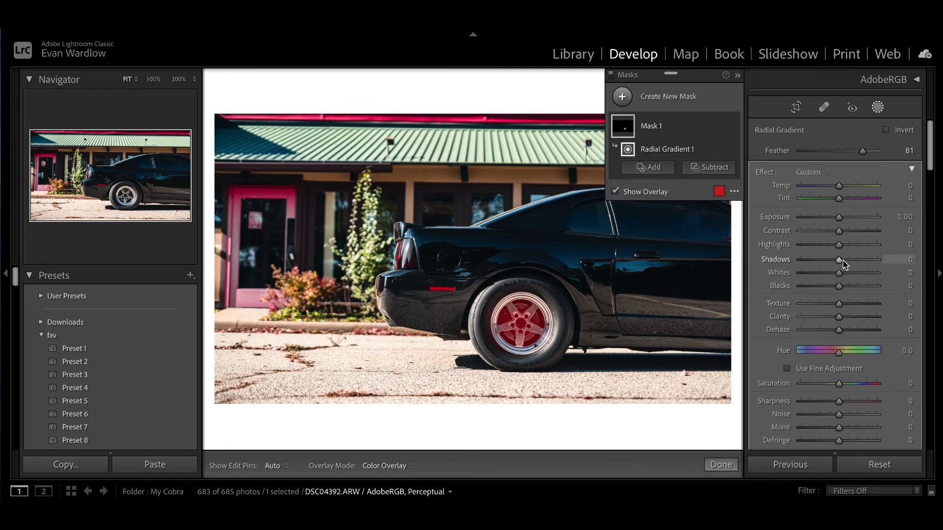
key("o")
left_click_drag(841, 274, 851, 278)
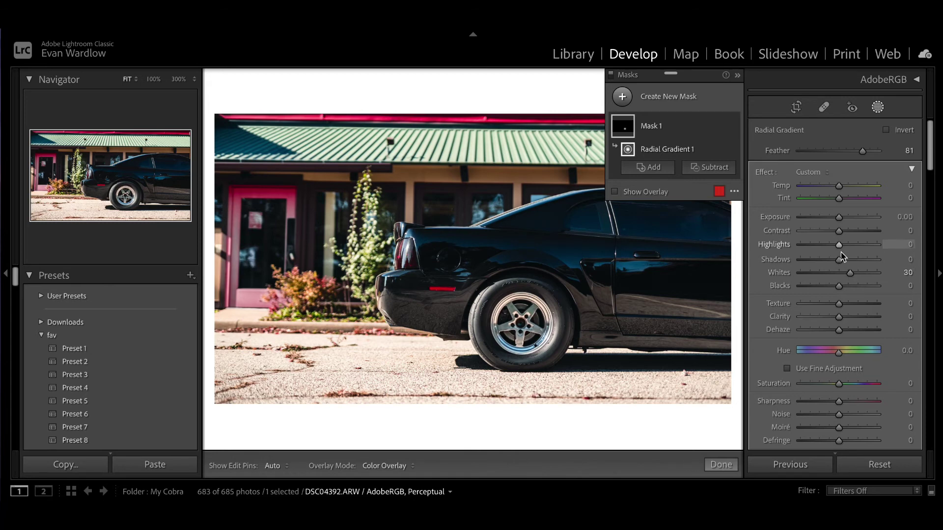
left_click(876, 109)
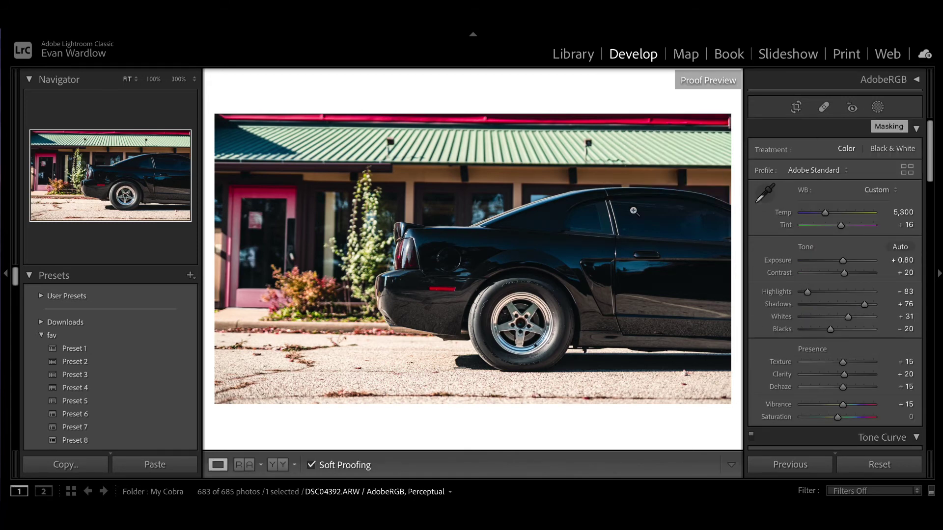
Straighten DSC04392.ARW by rotating the crop to an angle of -0.55
left_click(796, 107)
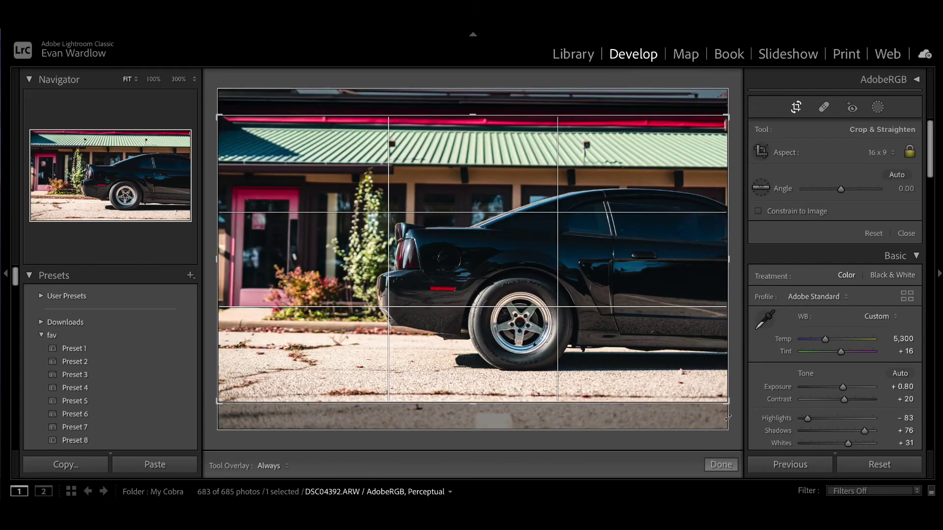
left_click_drag(731, 414, 733, 412)
left_click(796, 107)
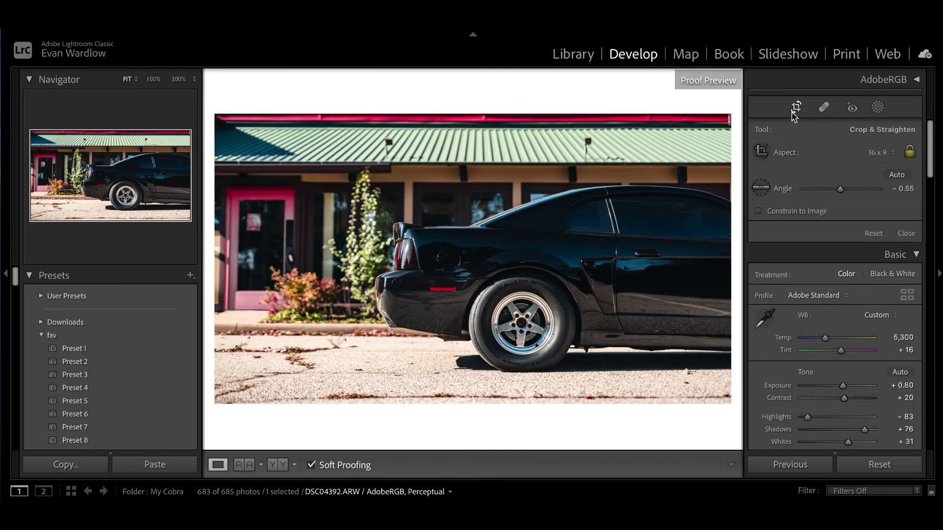
Export DSC04392.ARW as a JPEG to the hard drive with the existing export settings
left_click(139, 20)
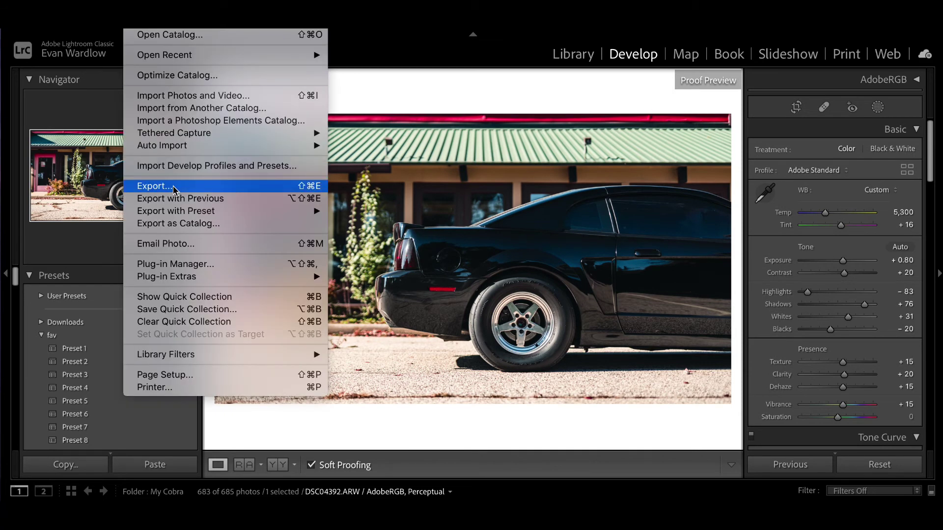
left_click(154, 186)
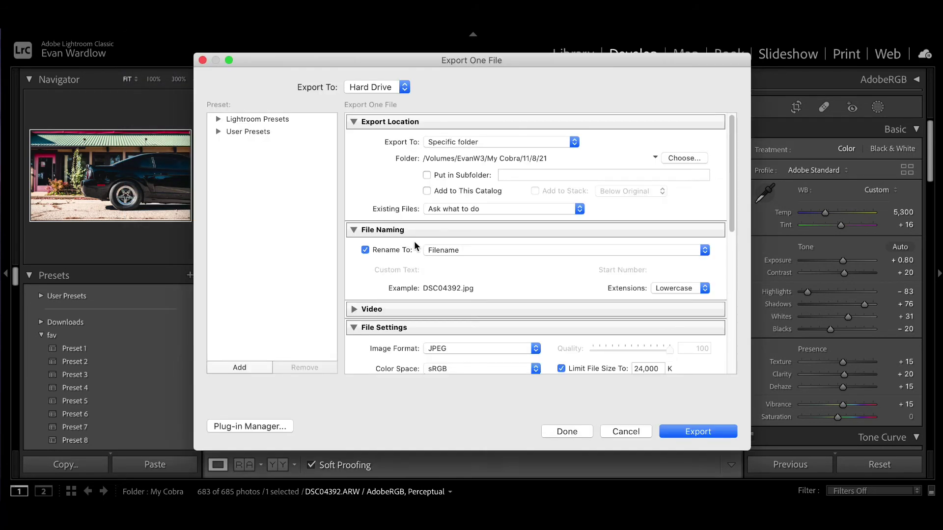
scroll(598, 300, "down", 10)
left_click(678, 431)
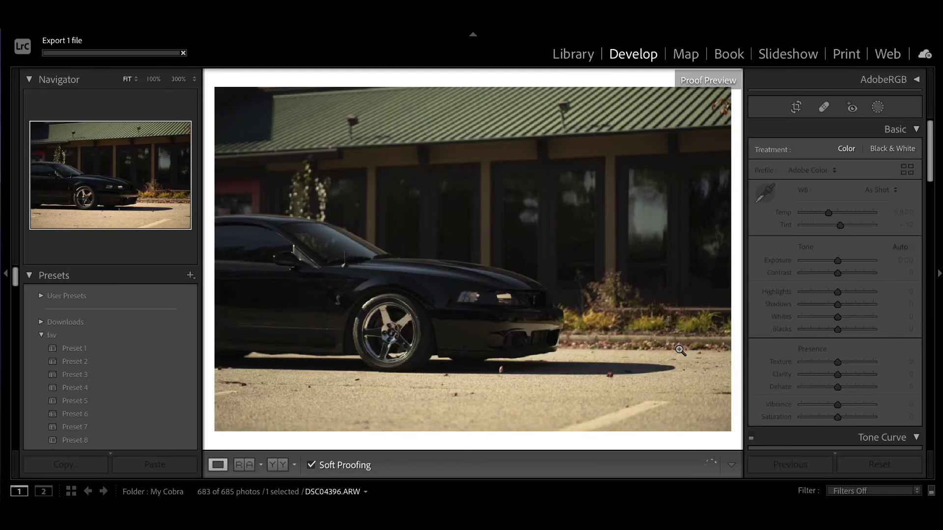
Crop photo DSC04396.ARW to a 16 x 9 aspect and shift the framing slightly toward the bottom of the image
left_click(796, 107)
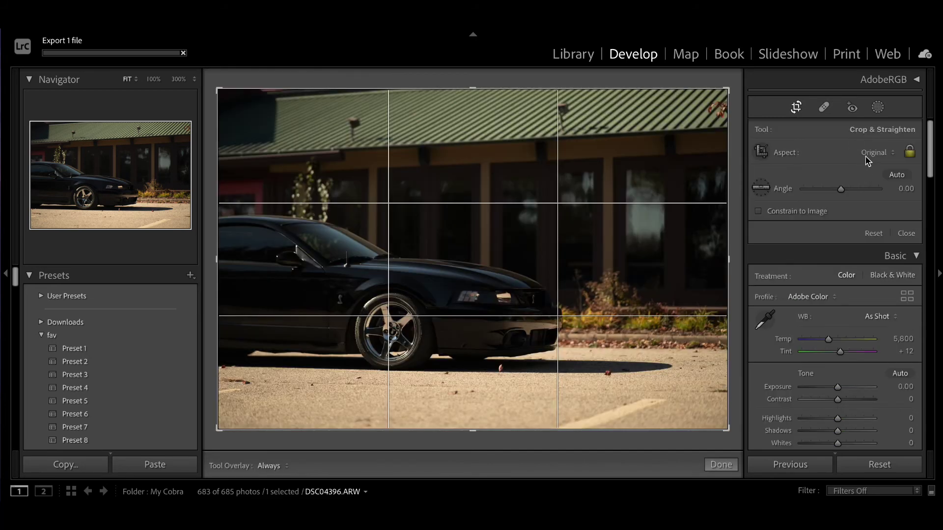
left_click(867, 156)
left_click(867, 267)
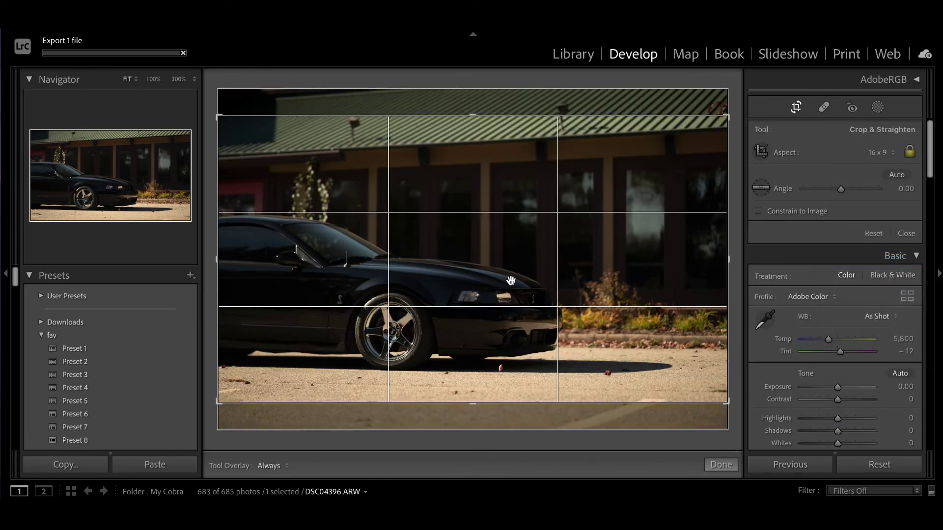
left_click_drag(555, 276, 559, 275)
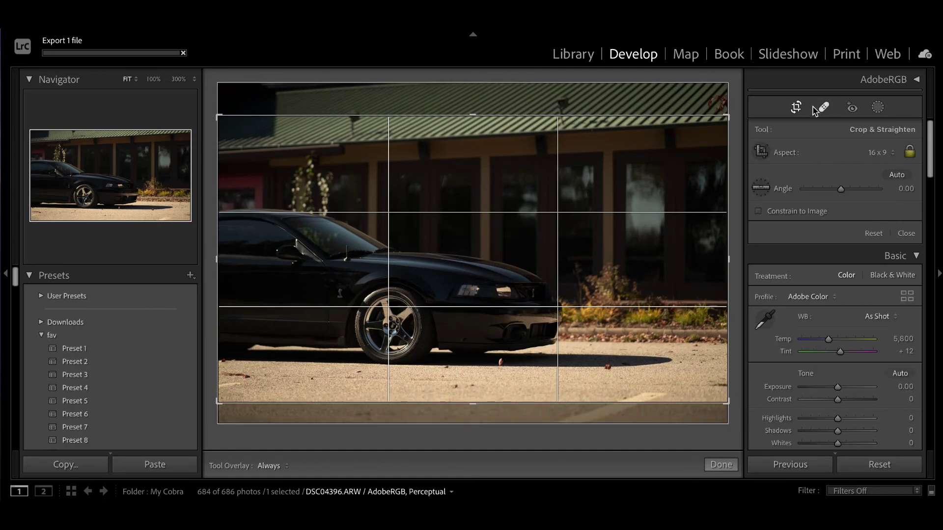
Paste the copied develop settings onto DSC04396.ARW and set Shadows to +86 and Whites to +64
key("s")
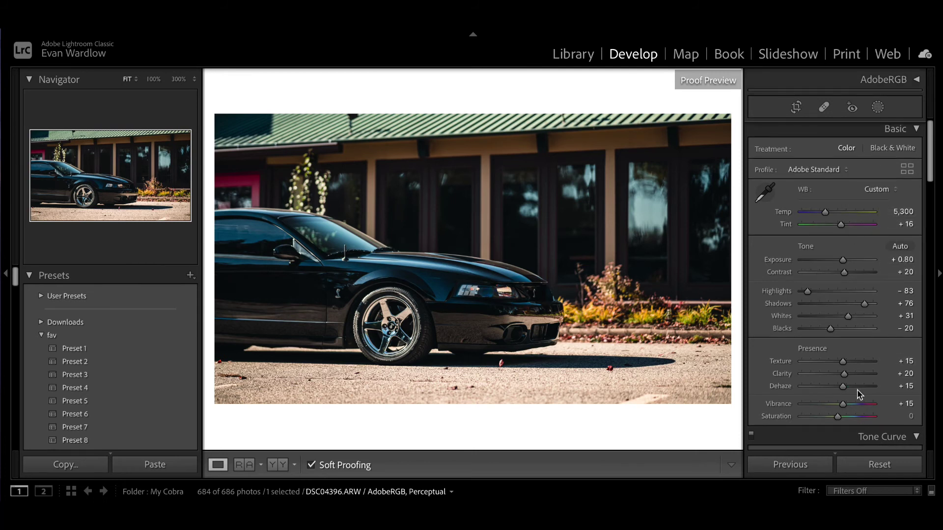
left_click_drag(865, 304, 869, 306)
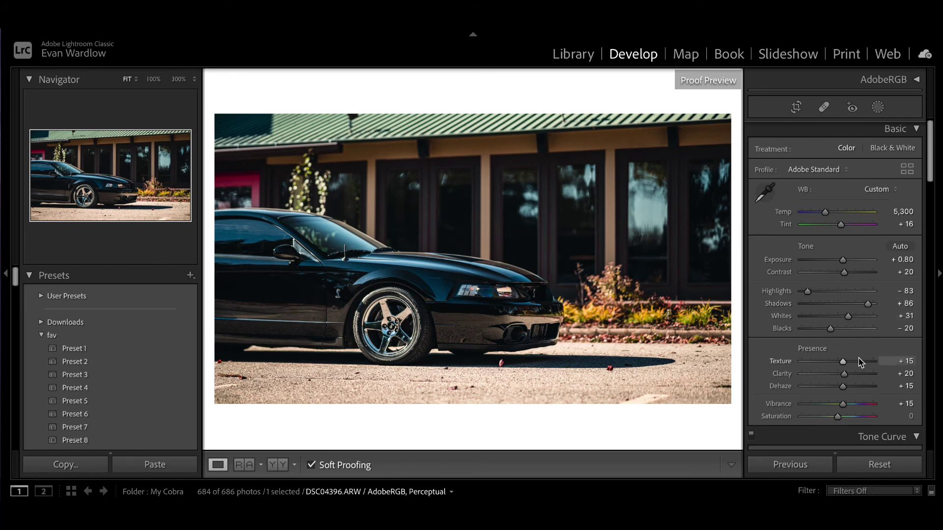
left_click_drag(849, 319, 860, 324)
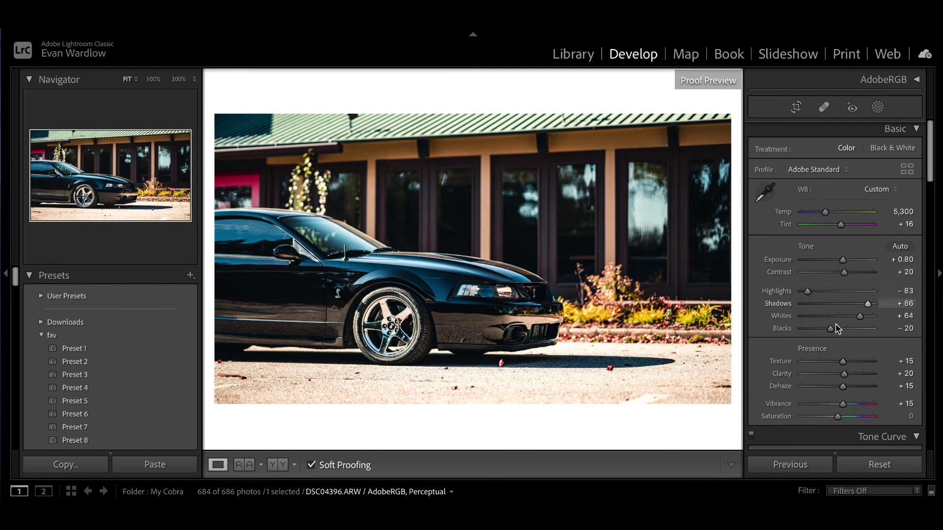
left_click(907, 212)
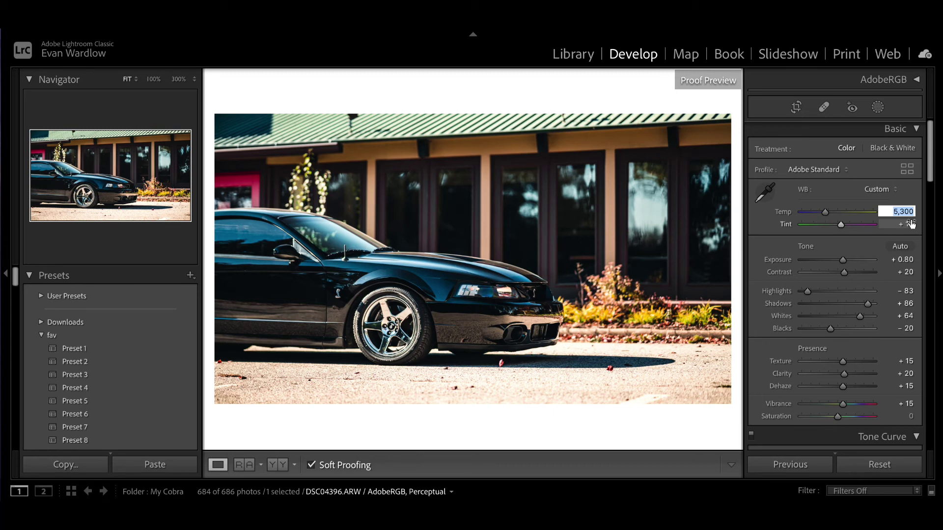
left_click(781, 232)
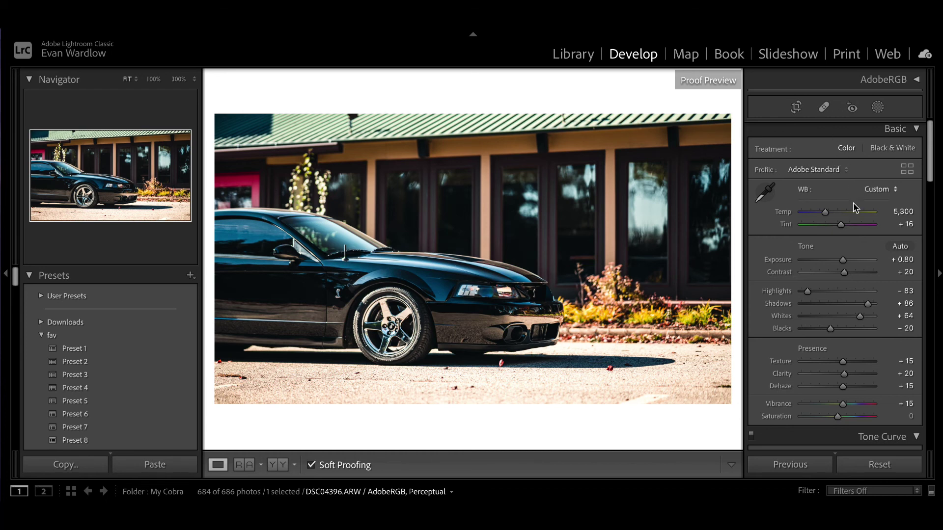
Show the photo's histogram together with the soft proofing settings
scroll(803, 330, "down", 1)
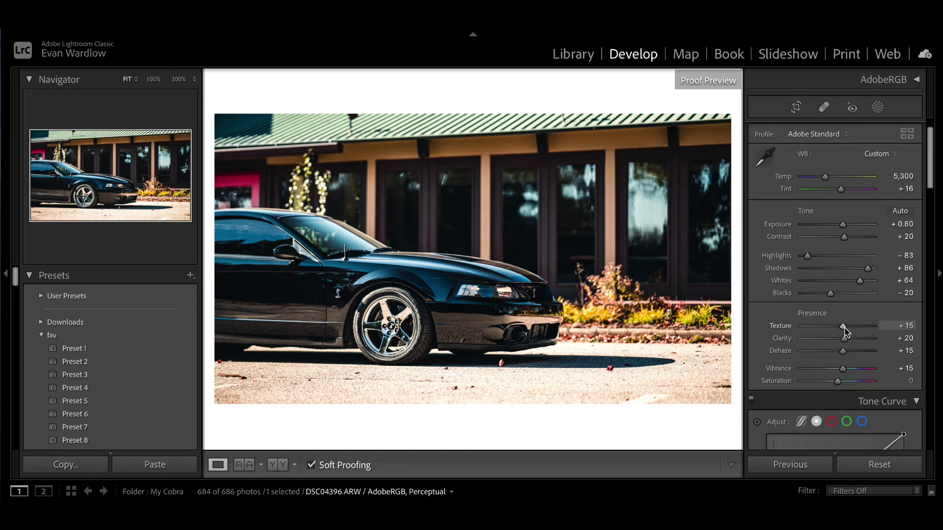
left_click(898, 85)
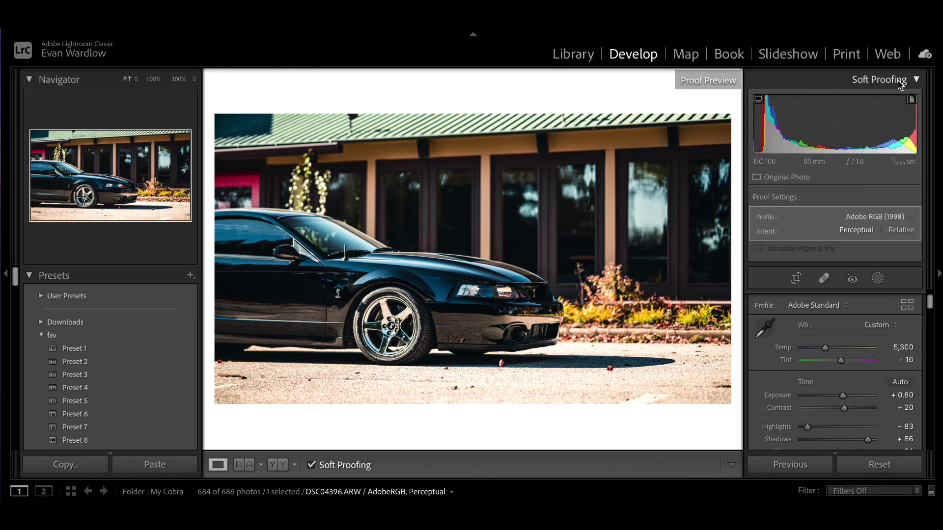
Collapse the histogram with its soft proofing settings and open photo DSC04398.ARW for editing
left_click(900, 83)
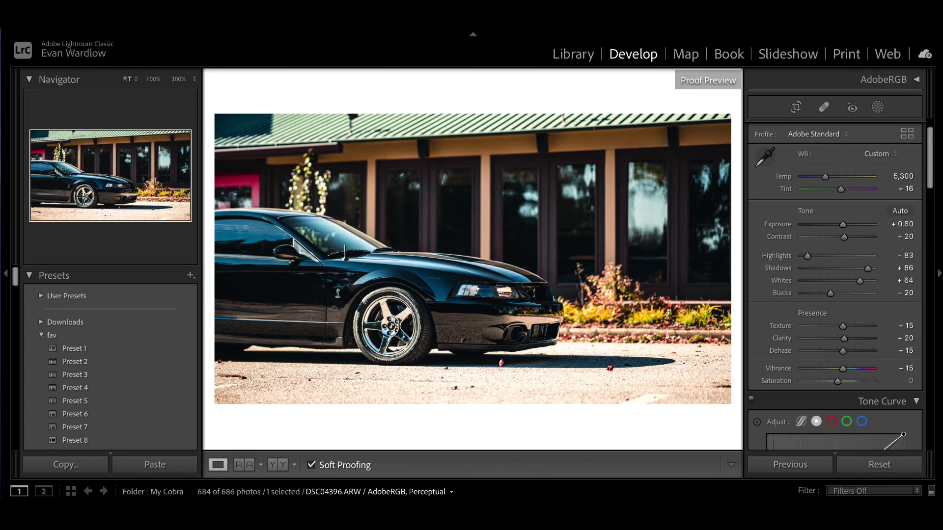
key("Right")
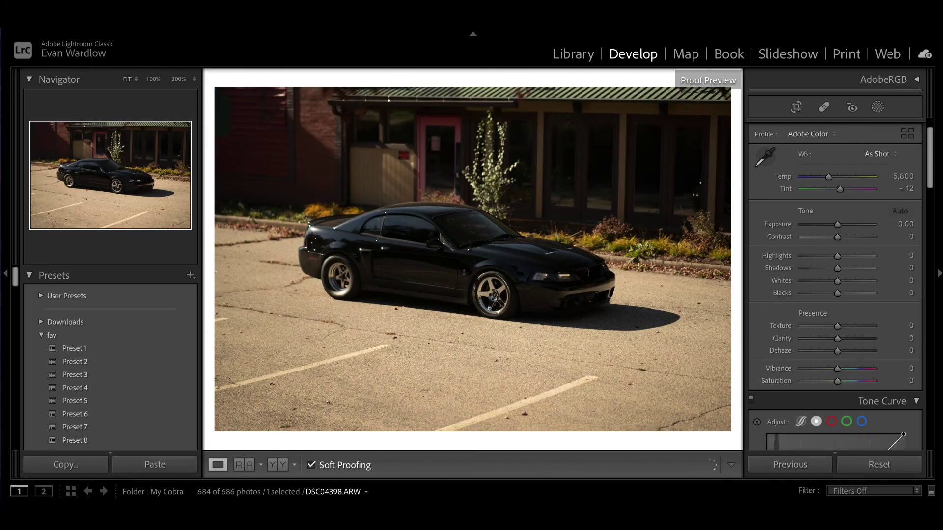
key("Right")
key("Left")
Crop photo DSC04398.ARW to a 16 x 9 aspect and shift the framing slightly toward the top of the image
left_click(804, 110)
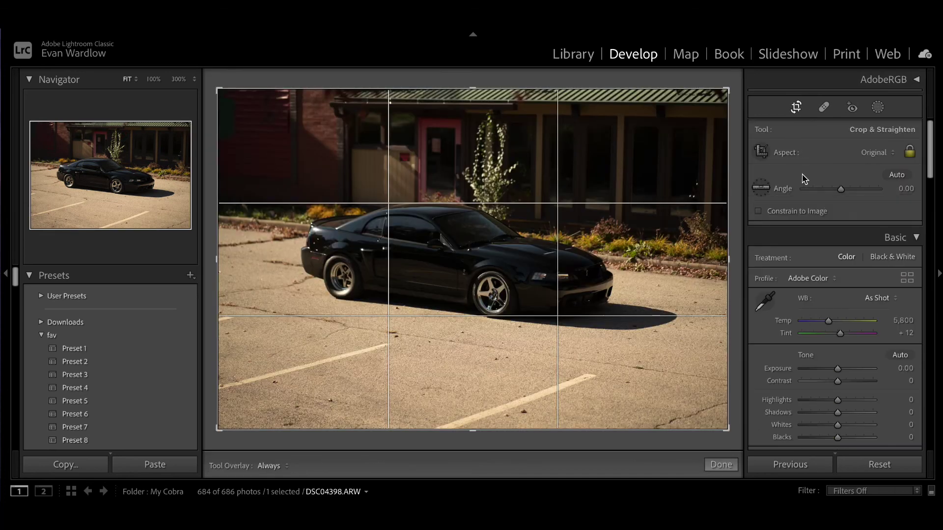
left_click(862, 154)
left_click(845, 262)
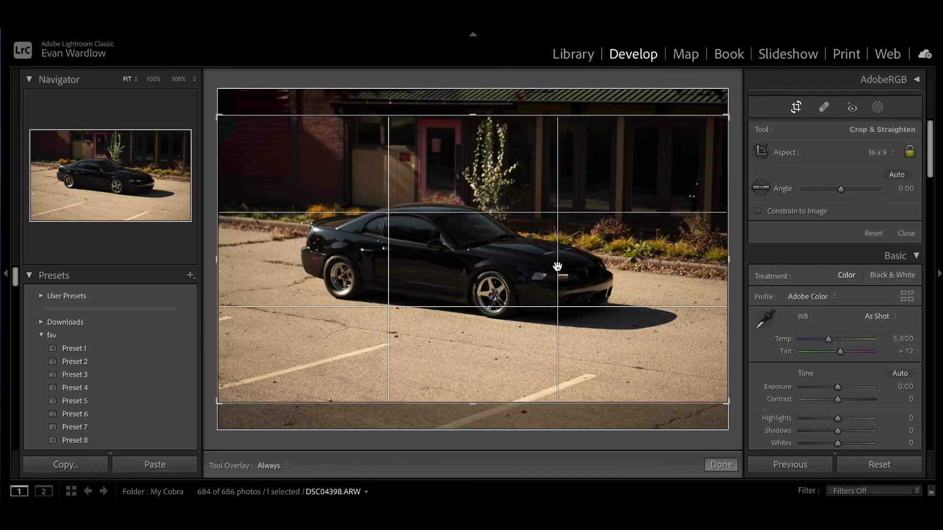
left_click_drag(558, 267, 559, 274)
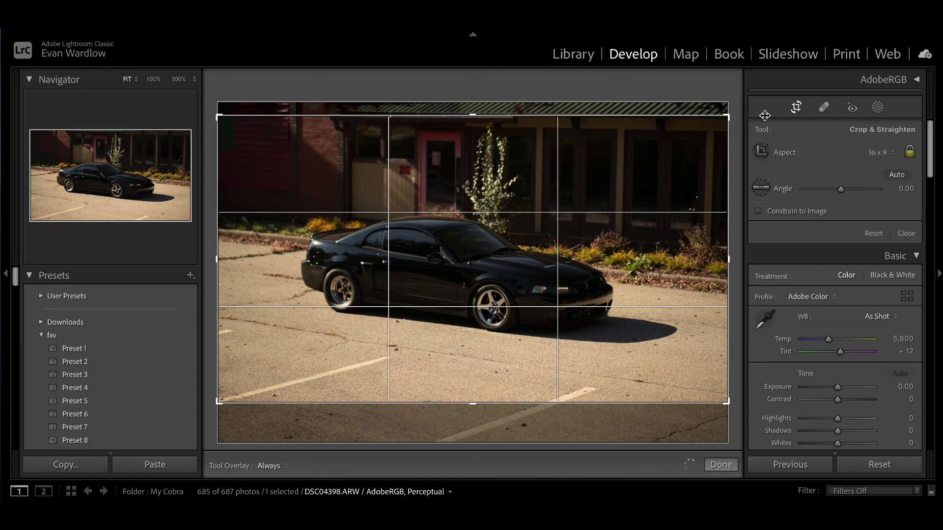
left_click(796, 107)
key("s")
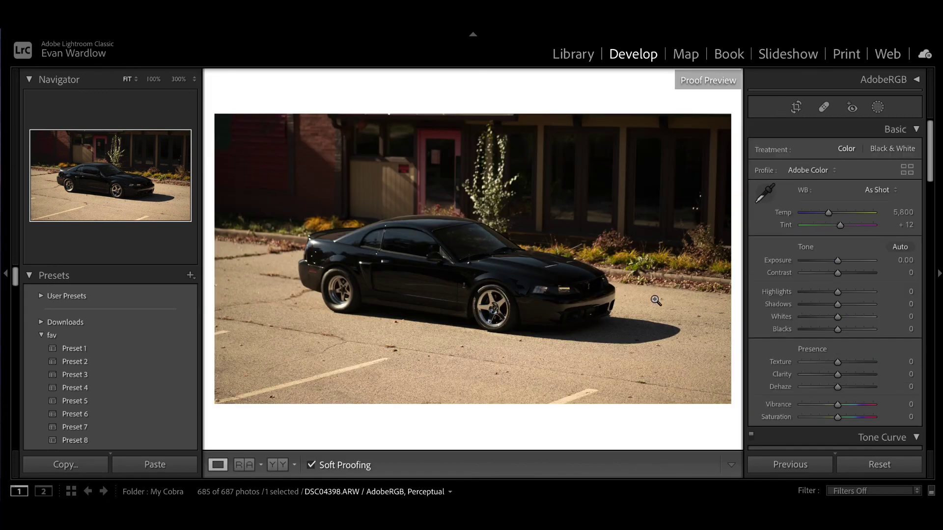
Paste the copied develop settings onto DSC04398.ARW and set Whites to +47 and Blacks to -10
left_click(173, 470)
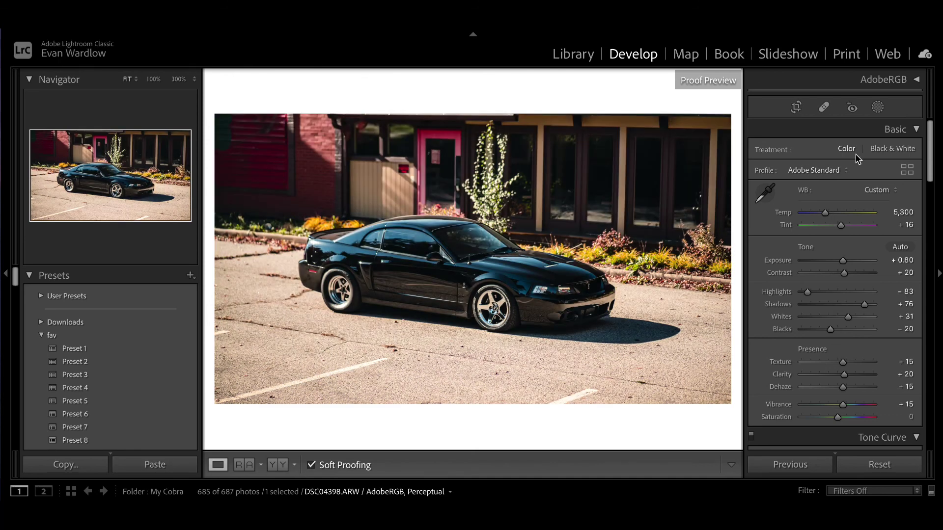
left_click_drag(849, 318, 855, 321)
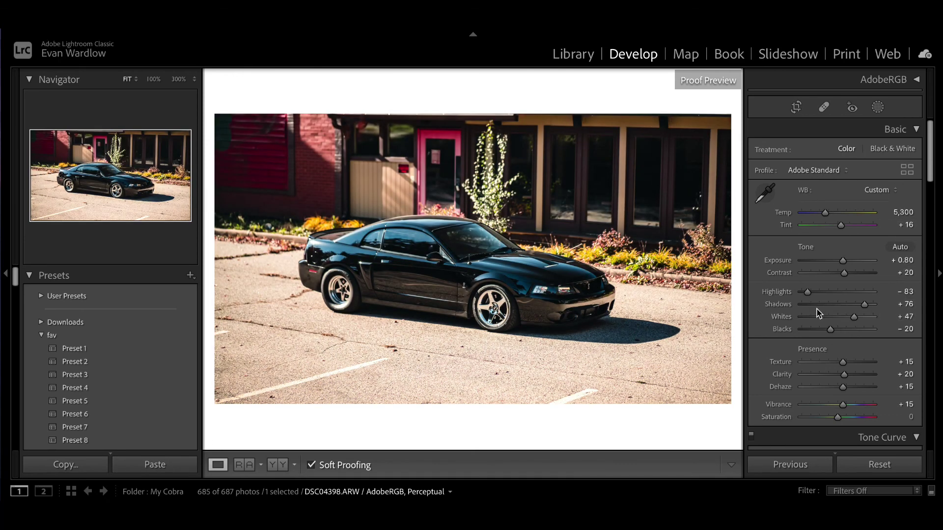
left_click(906, 329)
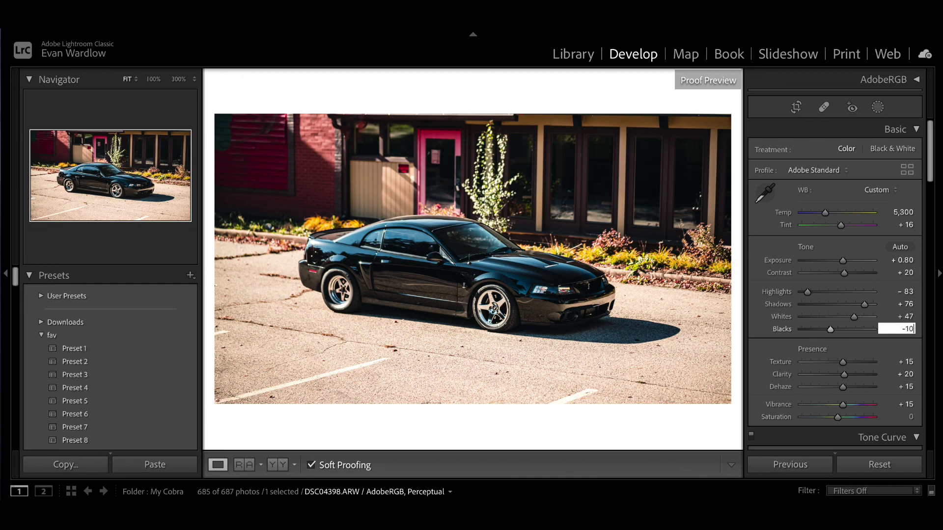
type("-10")
key("Return")
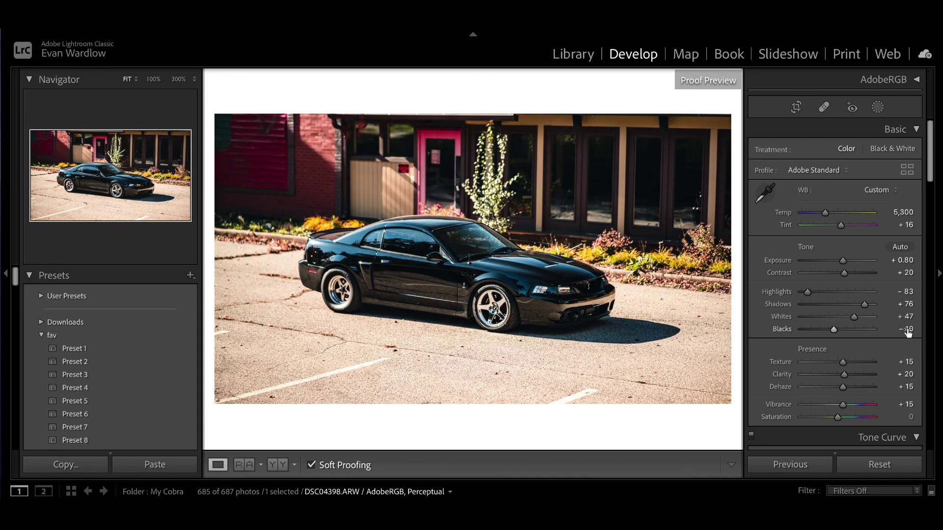